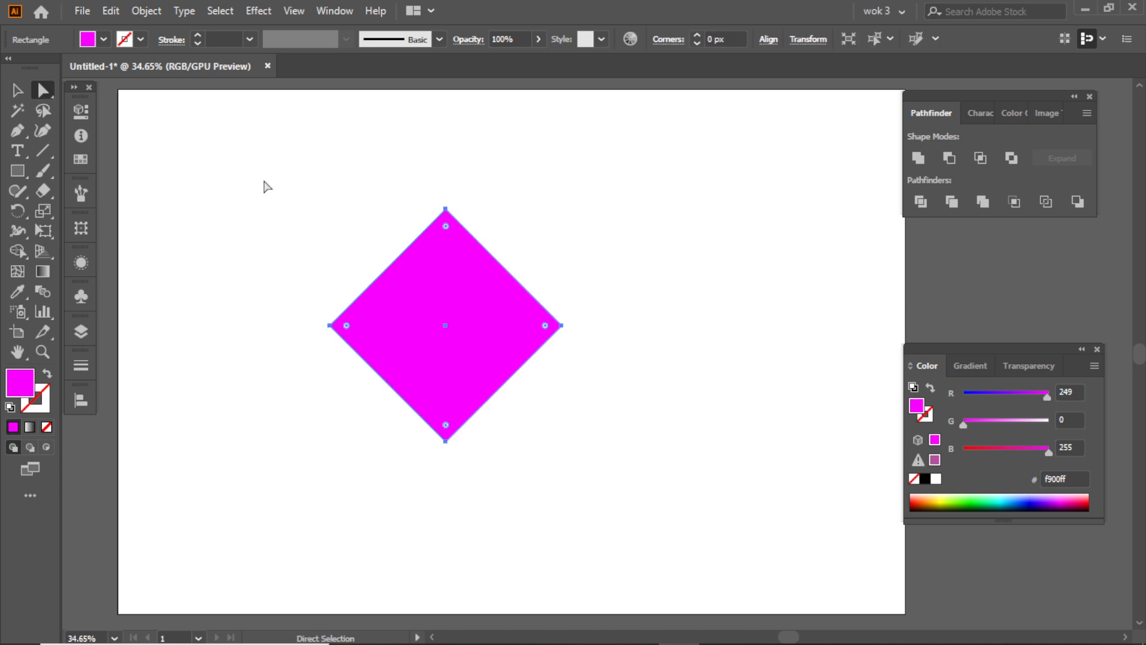
- Round the diamond's top and side corners fully, keeping the bottom corner sharp, to form a map-pin shape
{"action": "left_click_drag", "start_coordinate": [220, 169], "coordinate": [564, 324]}
{"action": "left_click_drag", "start_coordinate": [639, 359], "coordinate": [639, 357]}
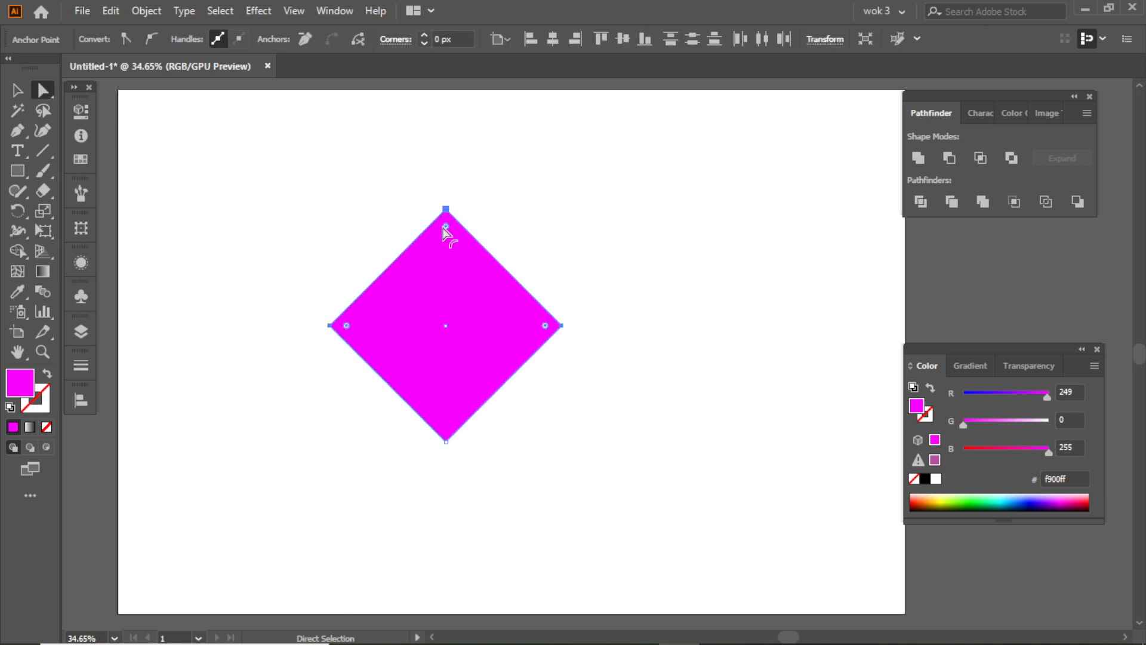
{"action": "left_click_drag", "start_coordinate": [444, 228], "coordinate": [445, 361]}
{"action": "left_click", "coordinate": [554, 244]}
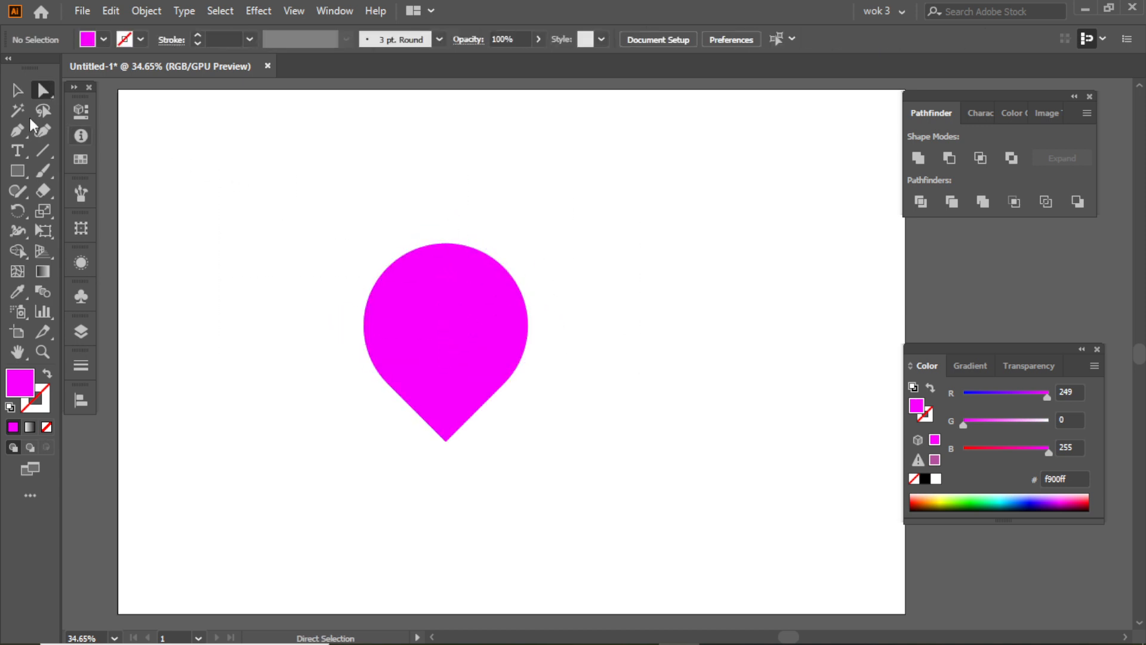
- Draw a circle up and to the left of the pin and fill it with blue 2c00ff
{"action": "left_click", "coordinate": [12, 96]}
{"action": "left_click_drag", "start_coordinate": [21, 171], "coordinate": [76, 213]}
{"action": "left_click_drag", "start_coordinate": [257, 214], "coordinate": [314, 279]}
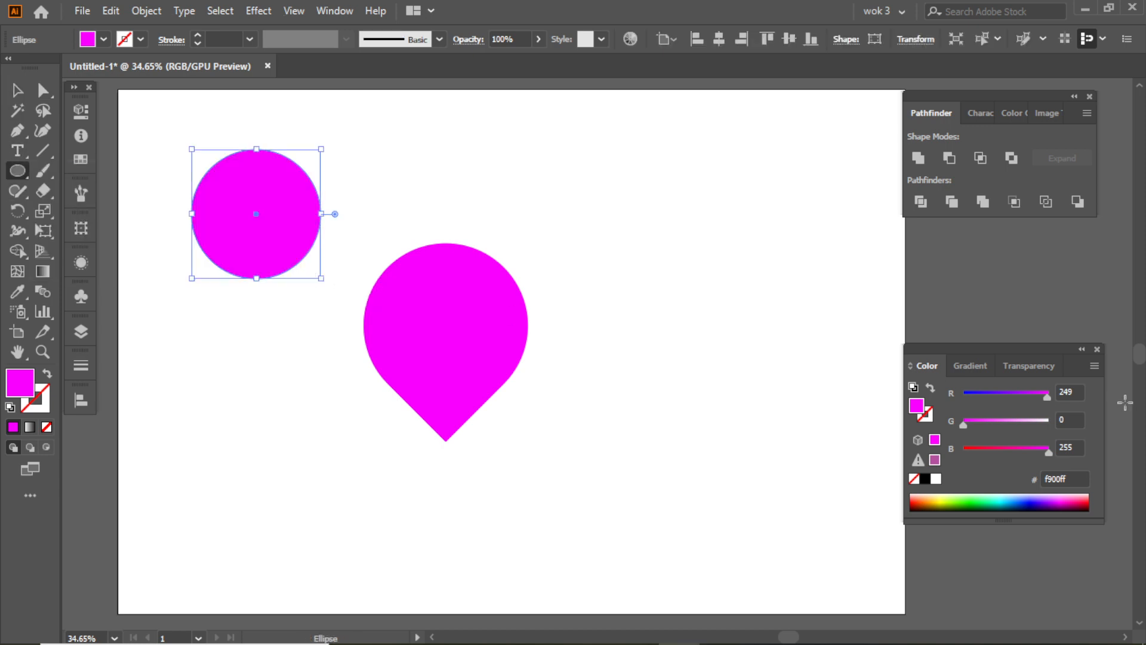
{"action": "left_click_drag", "start_coordinate": [1047, 396], "coordinate": [978, 396]}
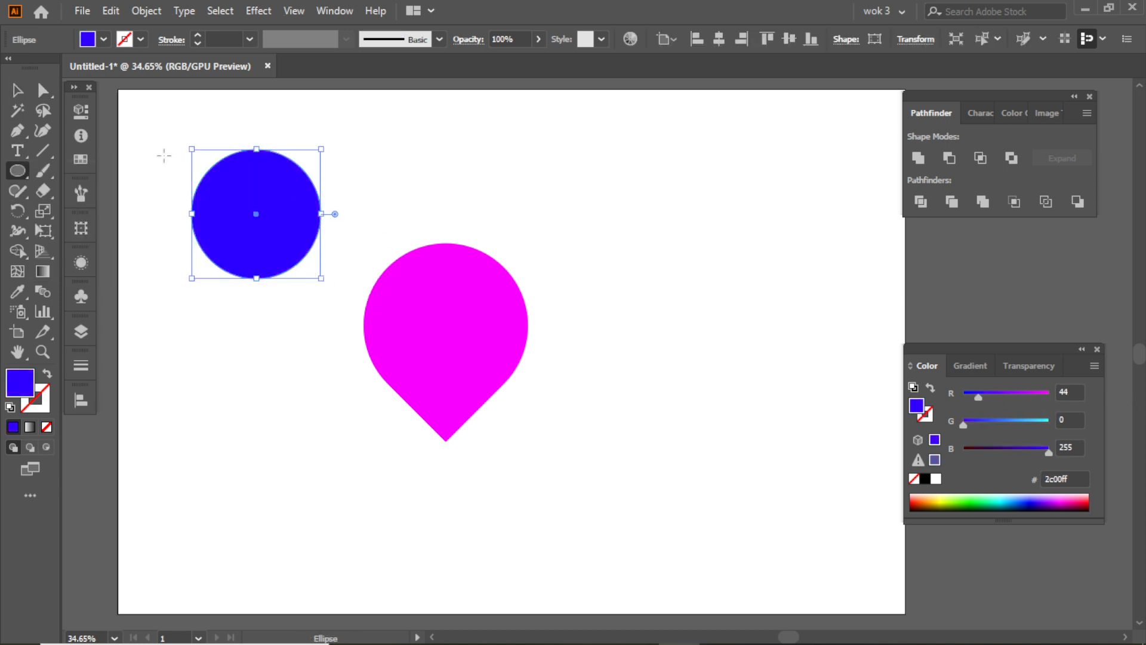
- Center the blue circle in the pin's round head and enlarge both shapes together by about half
{"action": "left_click", "coordinate": [18, 90]}
{"action": "left_click_drag", "start_coordinate": [228, 195], "coordinate": [420, 306]}
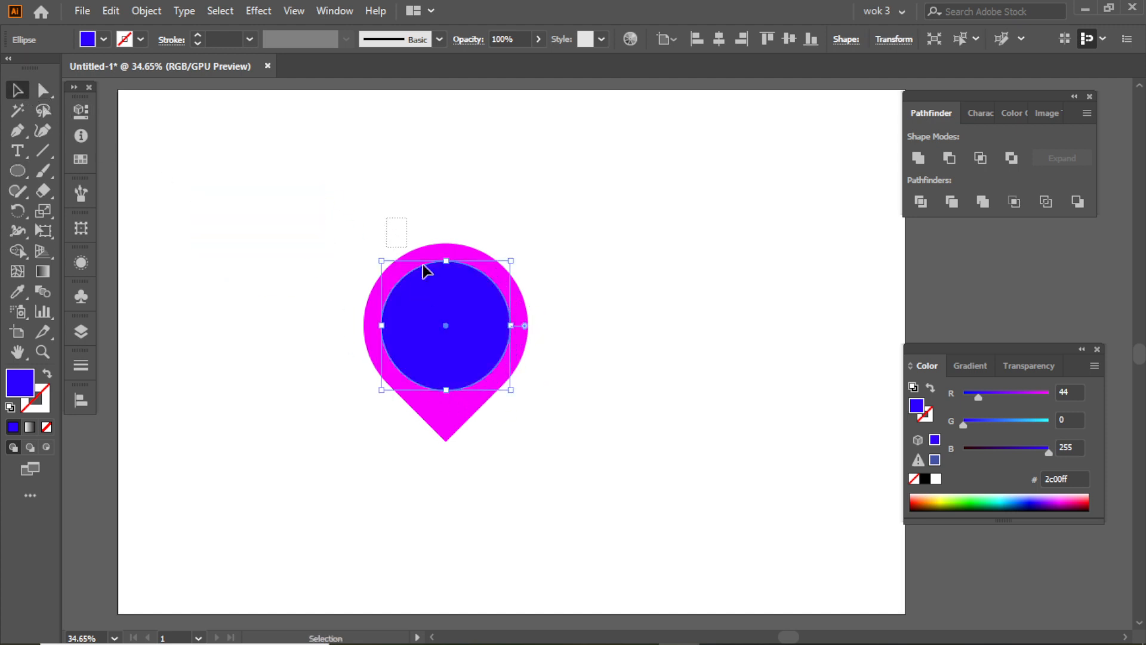
{"action": "left_click_drag", "start_coordinate": [423, 265], "coordinate": [410, 298]}
{"action": "left_click", "coordinate": [719, 39]}
{"action": "left_click_drag", "start_coordinate": [495, 326], "coordinate": [534, 338]}
{"action": "left_click_drag", "start_coordinate": [417, 300], "coordinate": [443, 311]}
{"action": "left_click", "coordinate": [583, 296]}
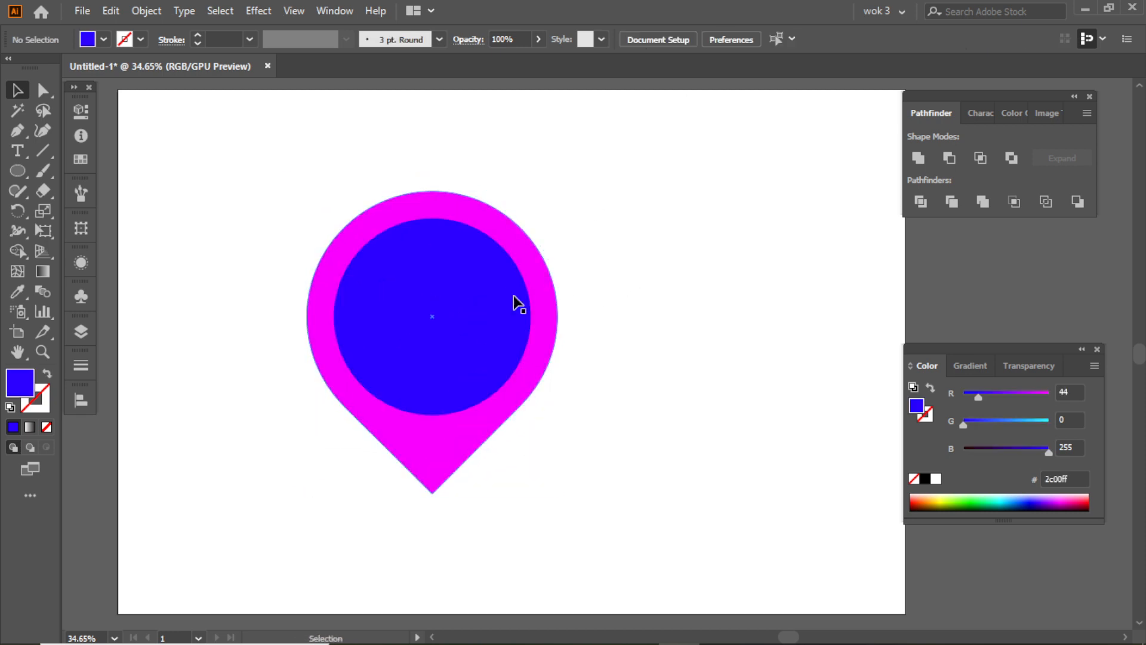
- Enlarge the blue circle slightly from its center and subtract it from the pin with Minus Front to leave a ring
{"action": "left_click", "coordinate": [439, 311]}
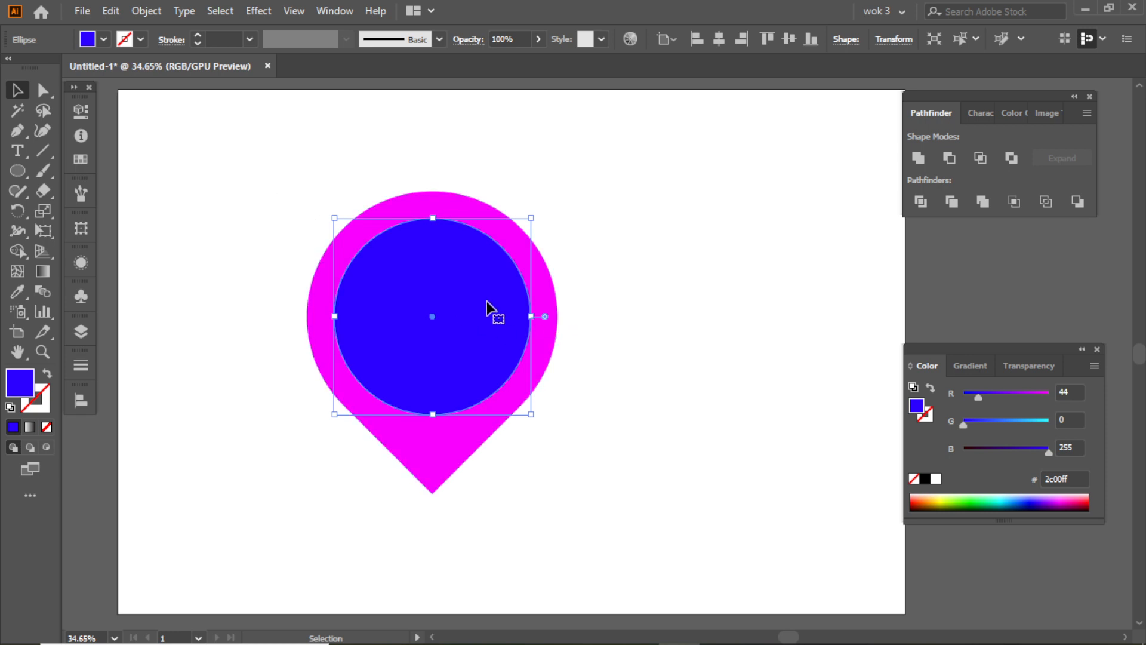
{"action": "left_click_drag", "start_coordinate": [531, 316], "coordinate": [542, 322]}
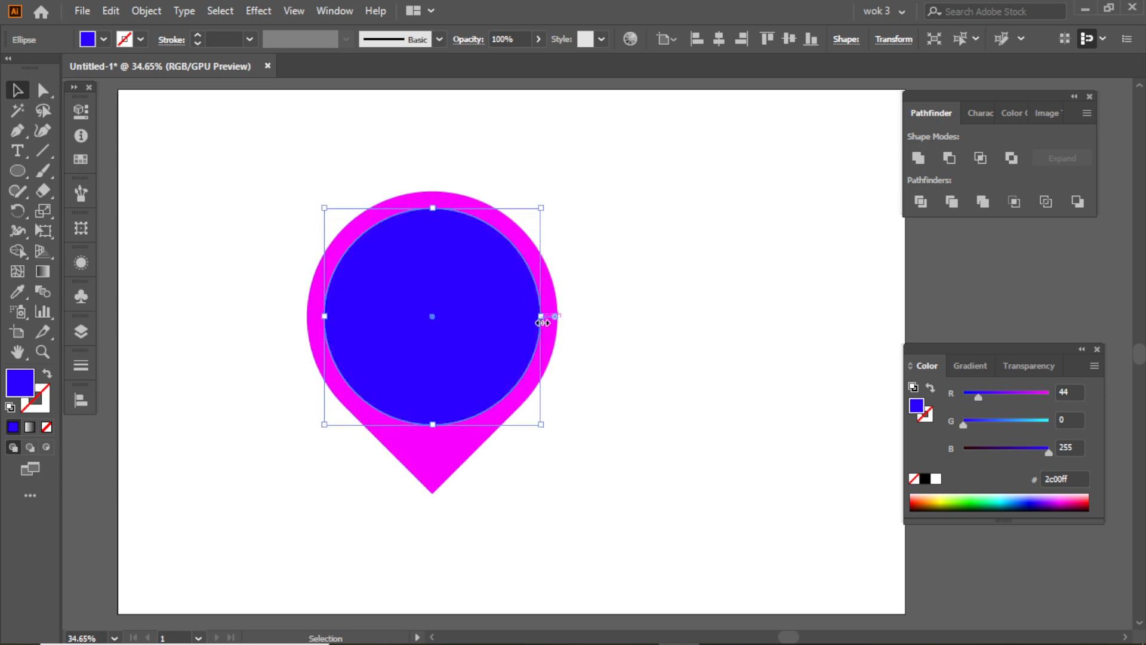
{"action": "left_click_drag", "start_coordinate": [630, 284], "coordinate": [501, 337]}
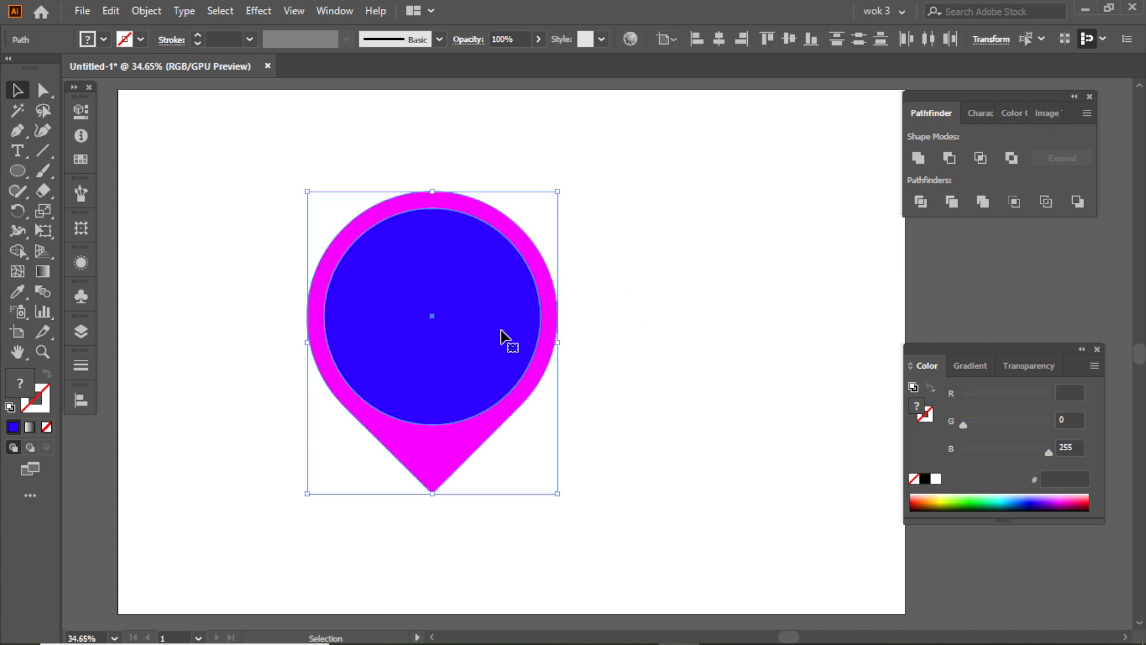
{"action": "left_click", "coordinate": [941, 154]}
{"action": "left_click", "coordinate": [640, 239]}
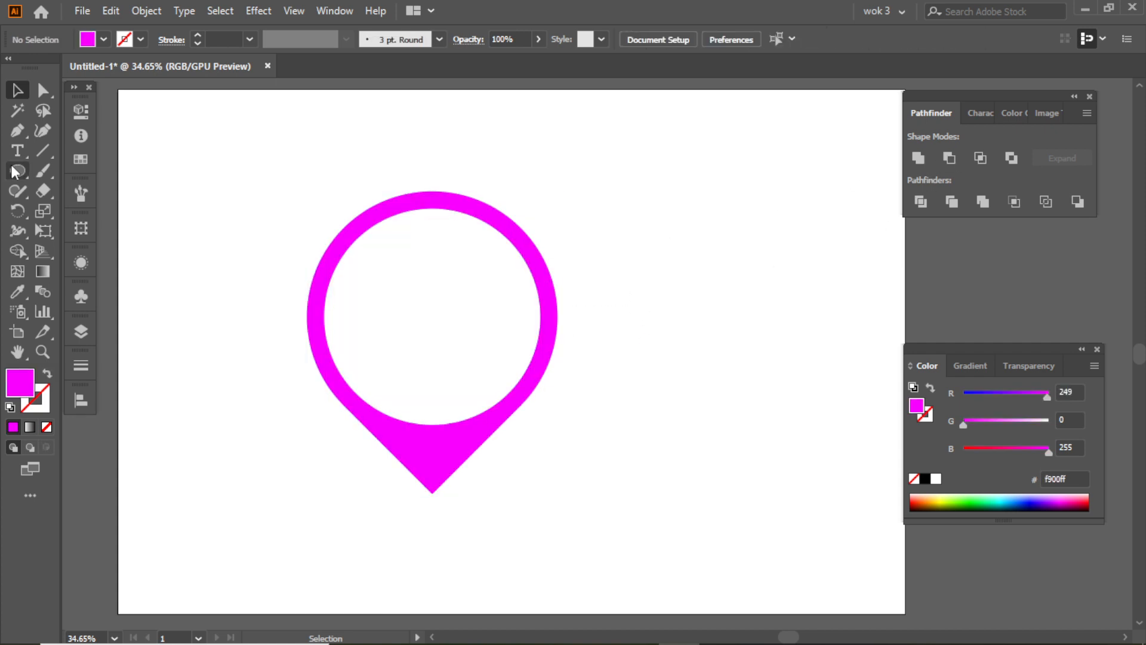
- Set the fill to green 008100 and draw a tall, narrow rectangle inside the ring's left edge, extending below it
{"action": "left_click_drag", "start_coordinate": [15, 172], "coordinate": [66, 172]}
{"action": "left_click", "coordinate": [990, 422]}
{"action": "left_click_drag", "start_coordinate": [991, 393], "coordinate": [960, 394]}
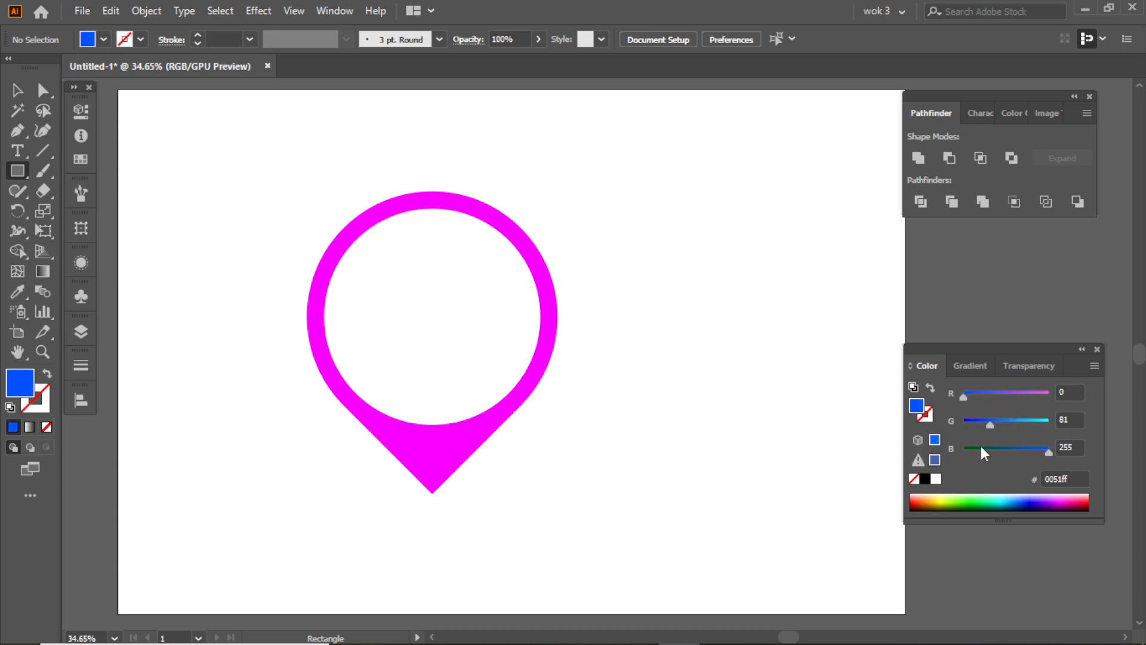
{"action": "left_click_drag", "start_coordinate": [981, 448], "coordinate": [961, 448]}
{"action": "left_click", "coordinate": [1008, 422]}
{"action": "left_click_drag", "start_coordinate": [338, 303], "coordinate": [350, 500]}
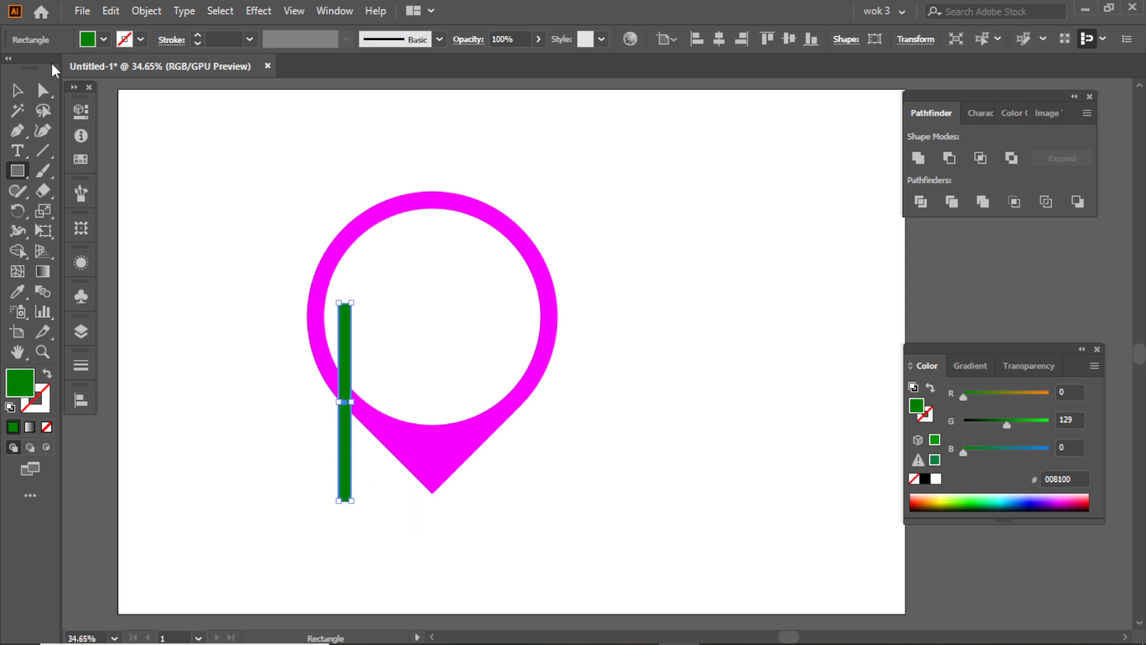
- Duplicate the green bar rightward at even spacing across the pin and delete the surplus copies, leaving ten bars
{"action": "left_click", "coordinate": [17, 91]}
{"action": "left_click", "coordinate": [366, 370]}
{"action": "left_click_drag", "start_coordinate": [349, 374], "coordinate": [373, 348]}
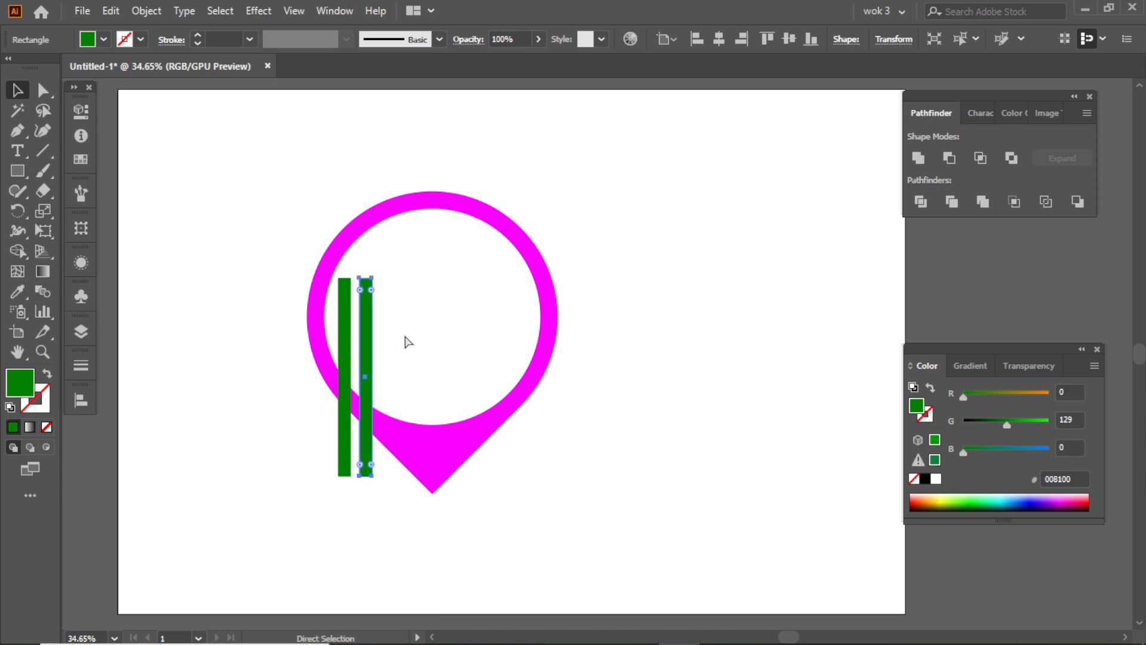
{"action": "key", "text": "ctrl+d"}
{"action": "key", "text": "ctrl+d"}
{"action": "key", "text": "ctrl+d"}
{"action": "key", "text": "ctrl+d"}
{"action": "key", "text": "ctrl+d"}
{"action": "key", "text": "ctrl+d"}
{"action": "key", "text": "ctrl+d"}
{"action": "key", "text": "ctrl+d"}
{"action": "key", "text": "ctrl+d"}
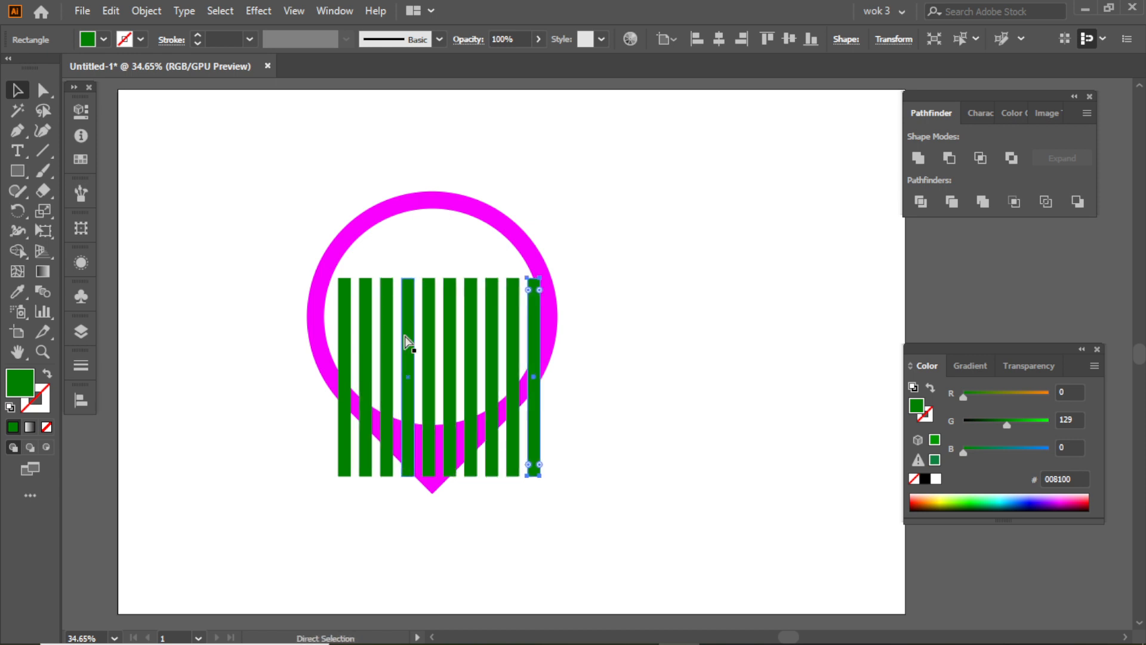
{"action": "key", "text": "ctrl+d"}
{"action": "left_click", "coordinate": [567, 330]}
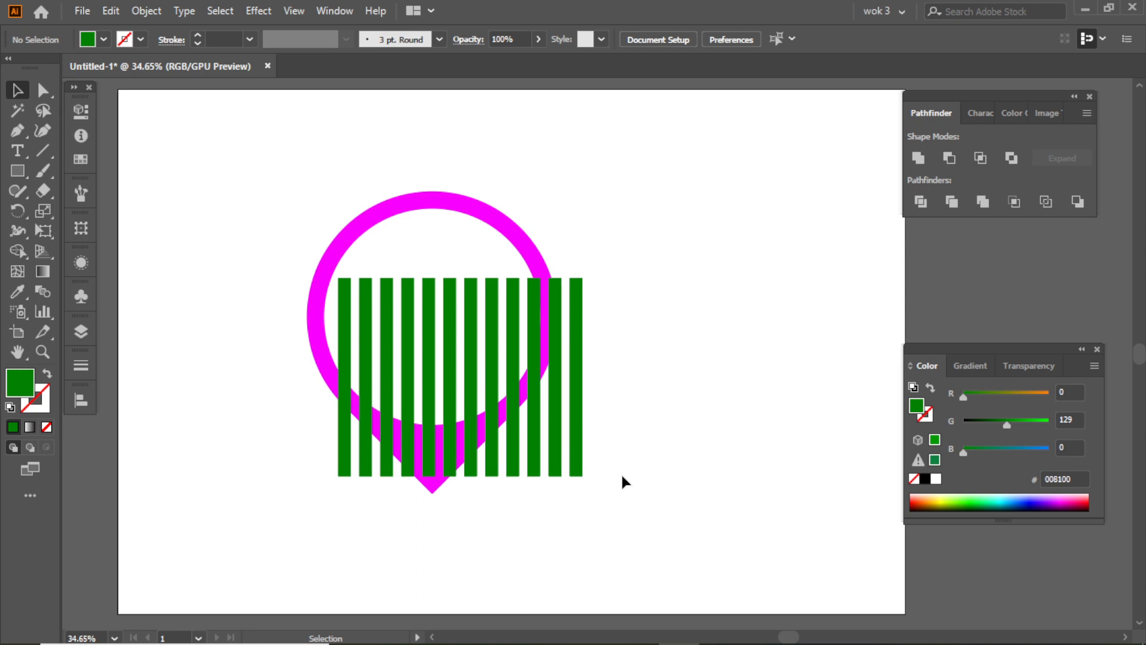
{"action": "left_click_drag", "start_coordinate": [553, 423], "coordinate": [551, 421]}
{"action": "key", "text": "Delete"}
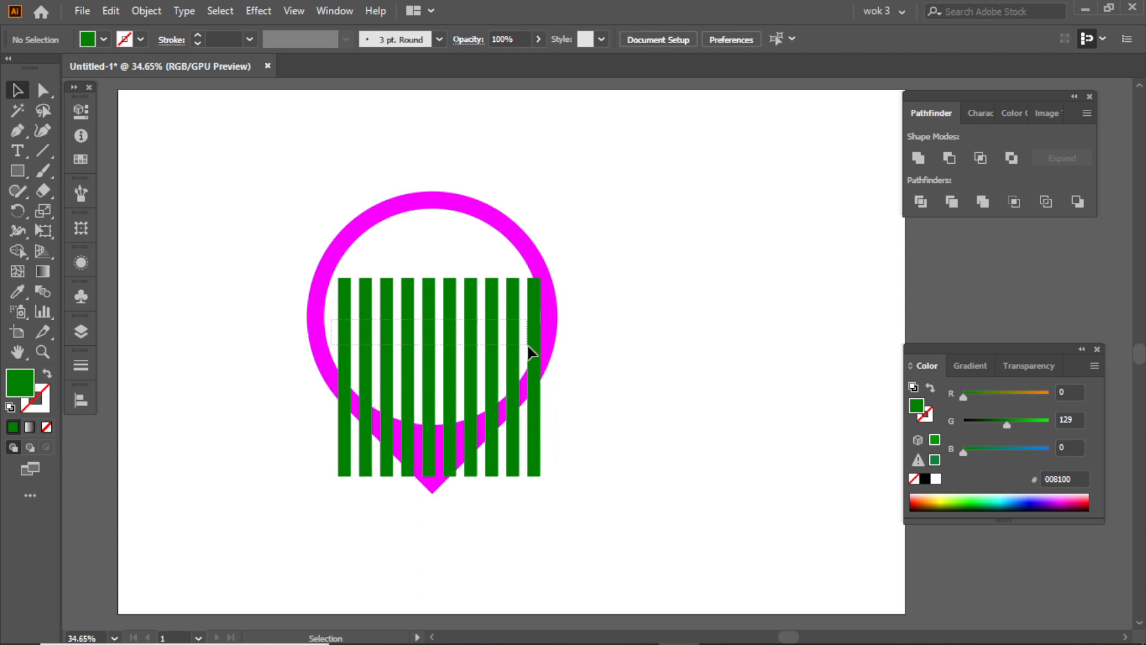
- Nudge all ten green bars slightly left and up to center them horizontally within the pin's ring
{"action": "left_click_drag", "start_coordinate": [529, 349], "coordinate": [530, 349]}
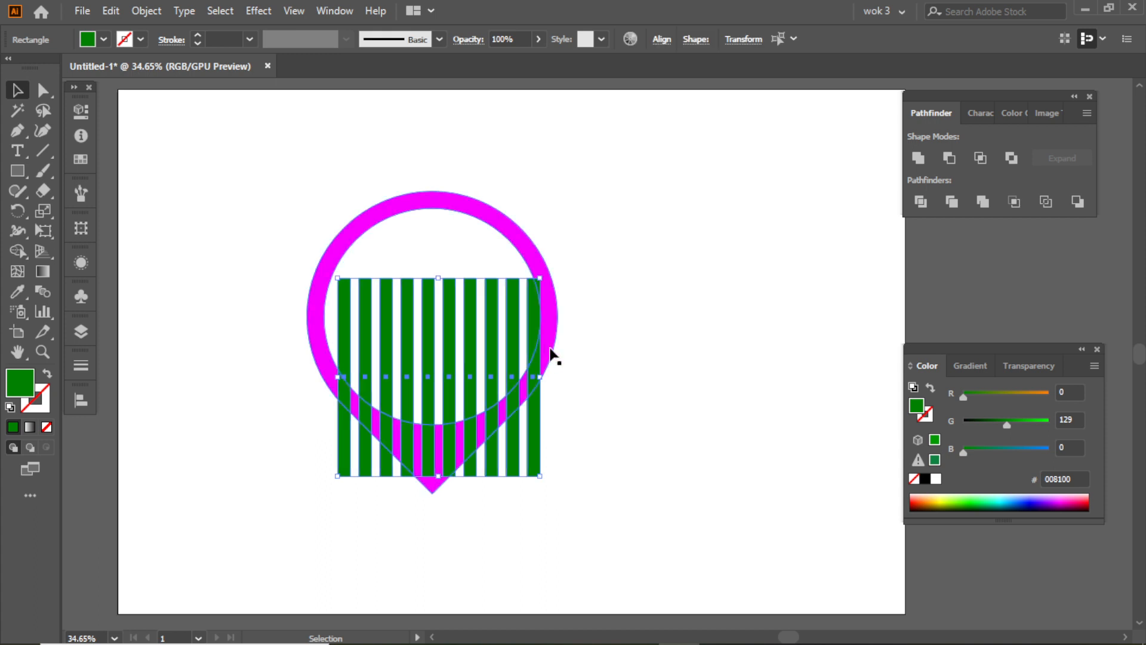
{"action": "key", "text": "Left"}
{"action": "key", "text": "Left"}
{"action": "key", "text": "Left"}
{"action": "key", "text": "Left"}
{"action": "key", "text": "Left"}
{"action": "key", "text": "Left"}
{"action": "key", "text": "Left"}
{"action": "key", "text": "Left"}
{"action": "key", "text": "Left"}
{"action": "key", "text": "Left"}
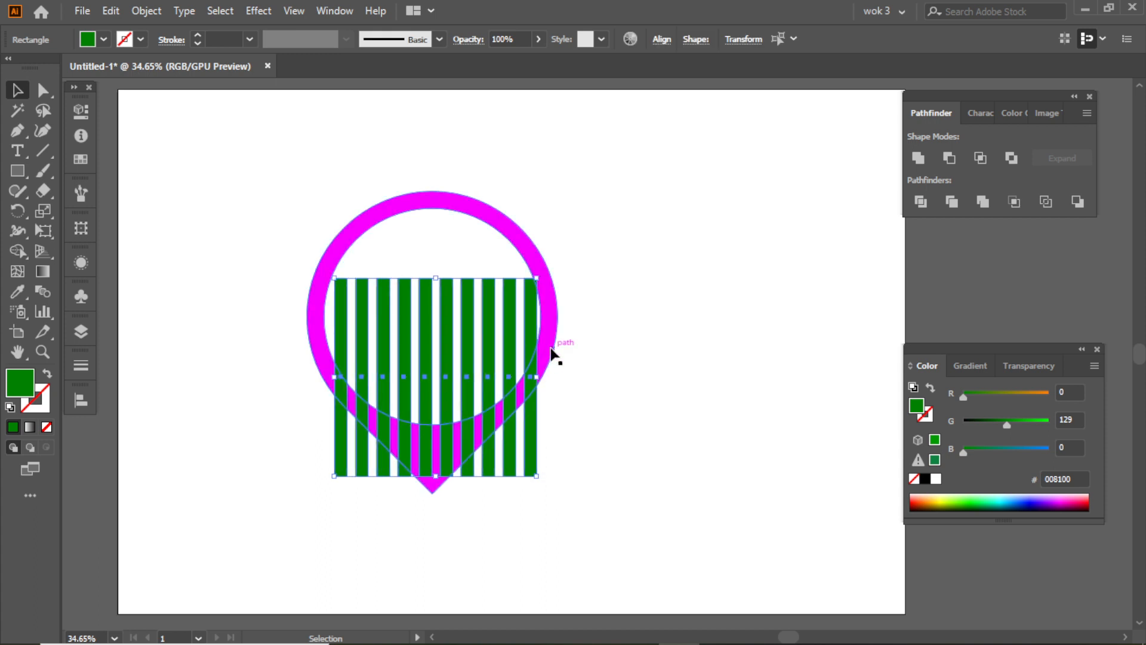
{"action": "key", "text": "Left"}
{"action": "key", "text": "Left"}
{"action": "key", "text": "Left"}
{"action": "key", "text": "Left"}
{"action": "key", "text": "Left"}
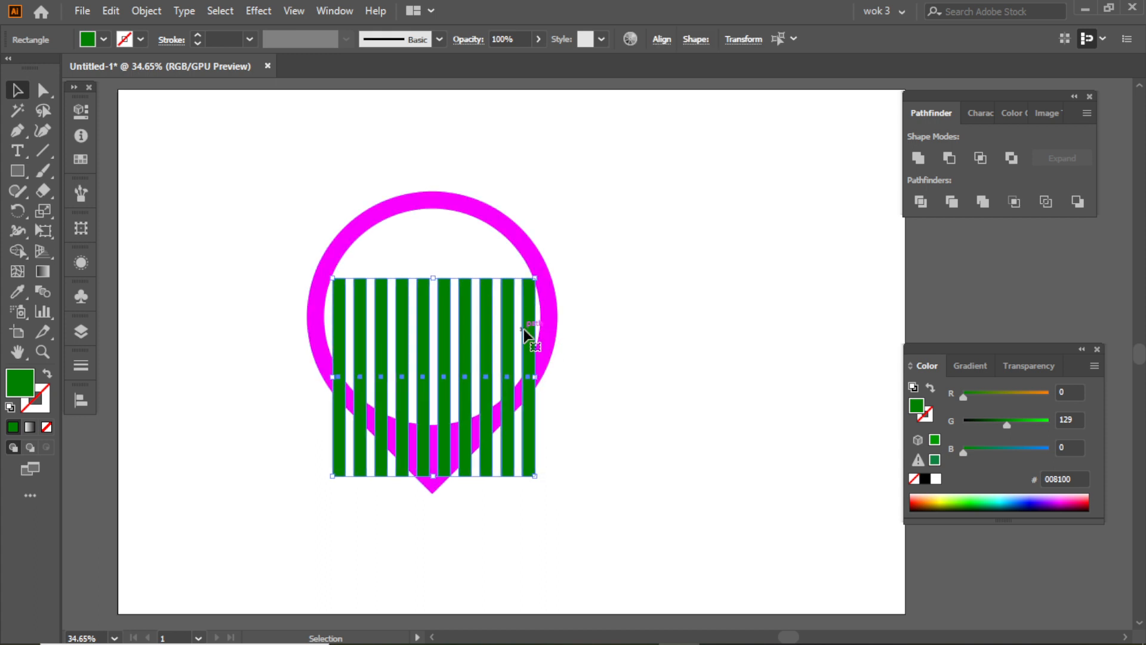
{"action": "key", "text": "Up"}
{"action": "key", "text": "Up"}
{"action": "key", "text": "Up"}
{"action": "key", "text": "Up"}
{"action": "key", "text": "Up"}
{"action": "key", "text": "Up"}
{"action": "key", "text": "Up"}
{"action": "key", "text": "Up"}
{"action": "key", "text": "Up"}
{"action": "key", "text": "Up"}
{"action": "key", "text": "Right"}
{"action": "key", "text": "Right"}
{"action": "key", "text": "Right"}
{"action": "key", "text": "Right"}
{"action": "key", "text": "Right"}
{"action": "key", "text": "Right"}
{"action": "key", "text": "Right"}
{"action": "key", "text": "Right"}
{"action": "key", "text": "Right"}
{"action": "key", "text": "Right"}
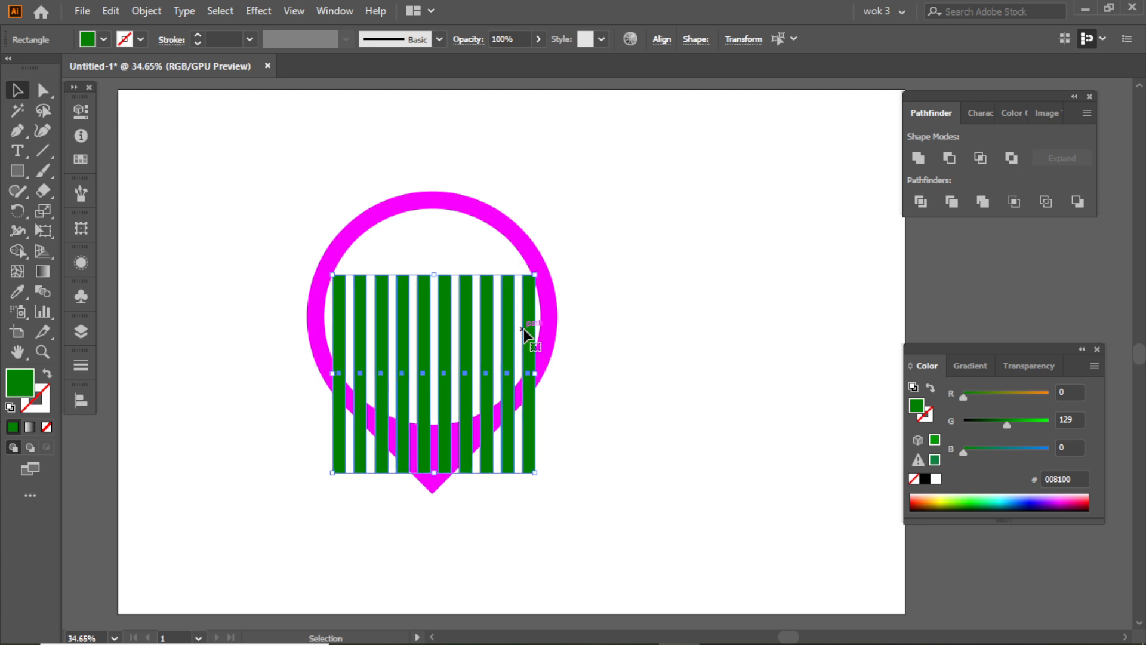
{"action": "key", "text": "Left"}
{"action": "key", "text": "Left"}
{"action": "key", "text": "Left"}
{"action": "key", "text": "Left"}
{"action": "key", "text": "Left"}
{"action": "key", "text": "Left"}
{"action": "key", "text": "Left"}
{"action": "key", "text": "Left"}
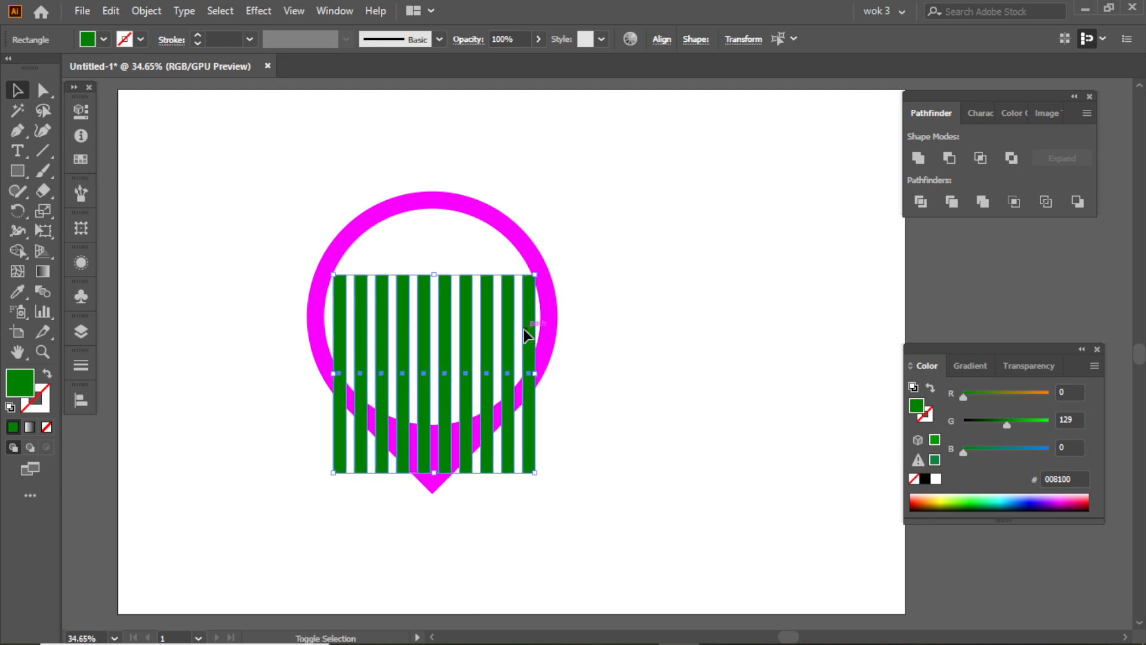
{"action": "key", "text": "Up"}
{"action": "key", "text": "Up"}
{"action": "key", "text": "Up"}
{"action": "key", "text": "Up"}
{"action": "key", "text": "Up"}
{"action": "key", "text": "Up"}
{"action": "key", "text": "Up"}
{"action": "key", "text": "Up"}
{"action": "key", "text": "Up"}
{"action": "key", "text": "Up"}
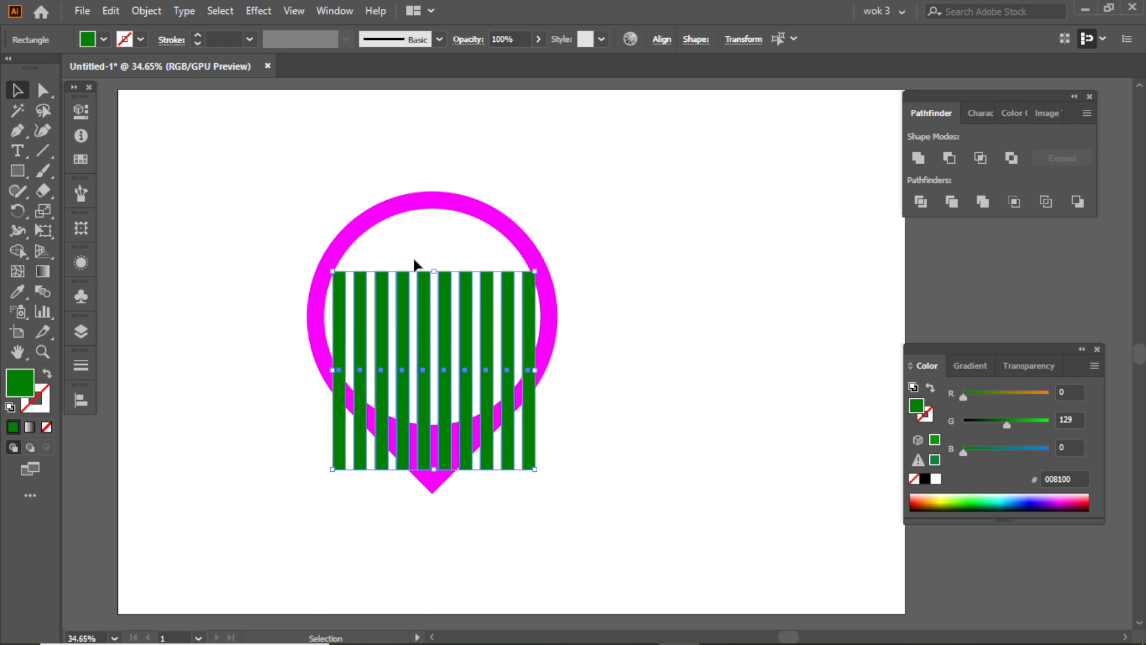
- Unite the green bars with Pathfinder and make them a compound path
{"action": "left_click", "coordinate": [918, 159]}
{"action": "left_click", "coordinate": [146, 11]}
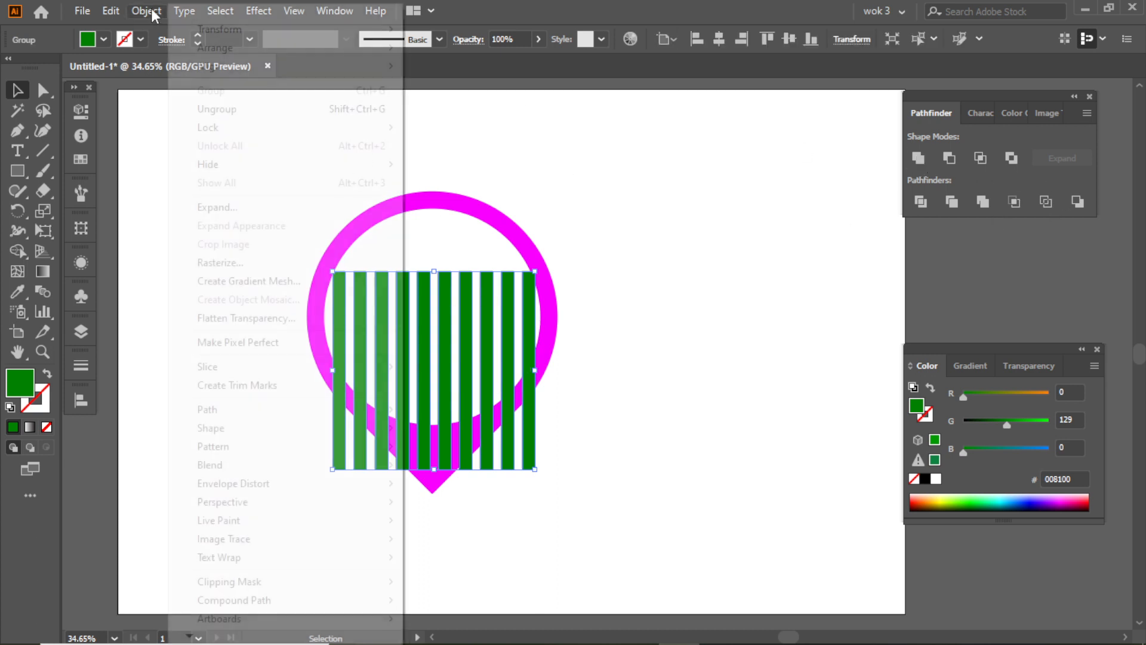
{"action": "mouse_move", "coordinate": [274, 598]}
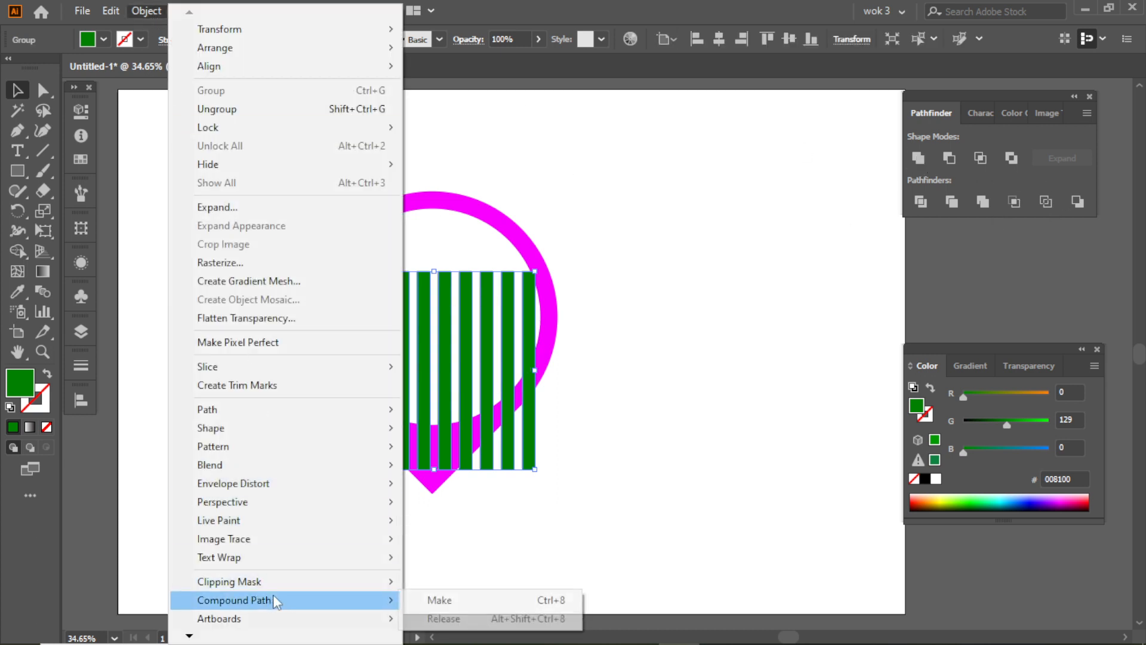
{"action": "left_click", "coordinate": [471, 599]}
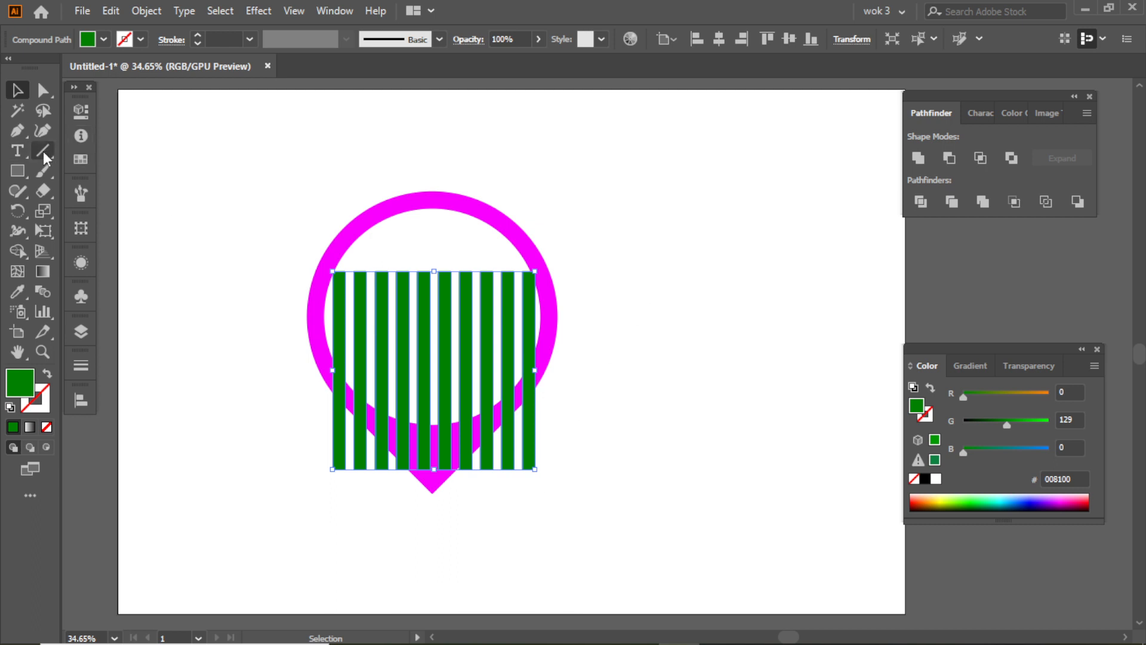
- Draw a four-point zigzag trend line with the Pen tool across the bars, rising from lower left to upper right beyond the ring
{"action": "left_click", "coordinate": [18, 130]}
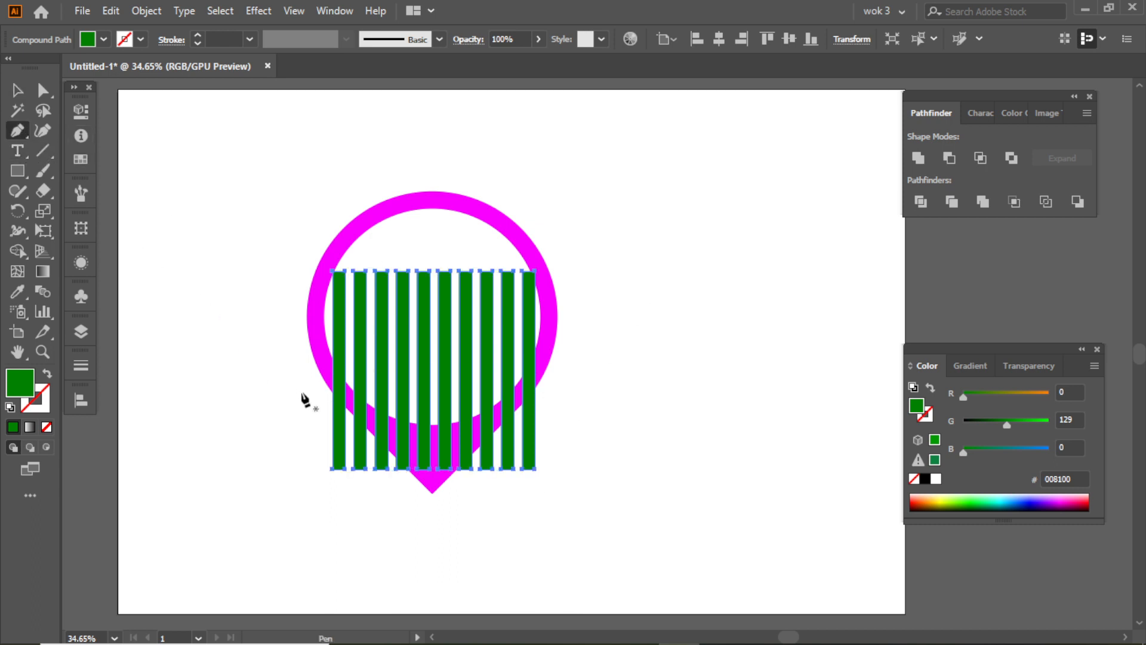
{"action": "left_click", "coordinate": [295, 388]}
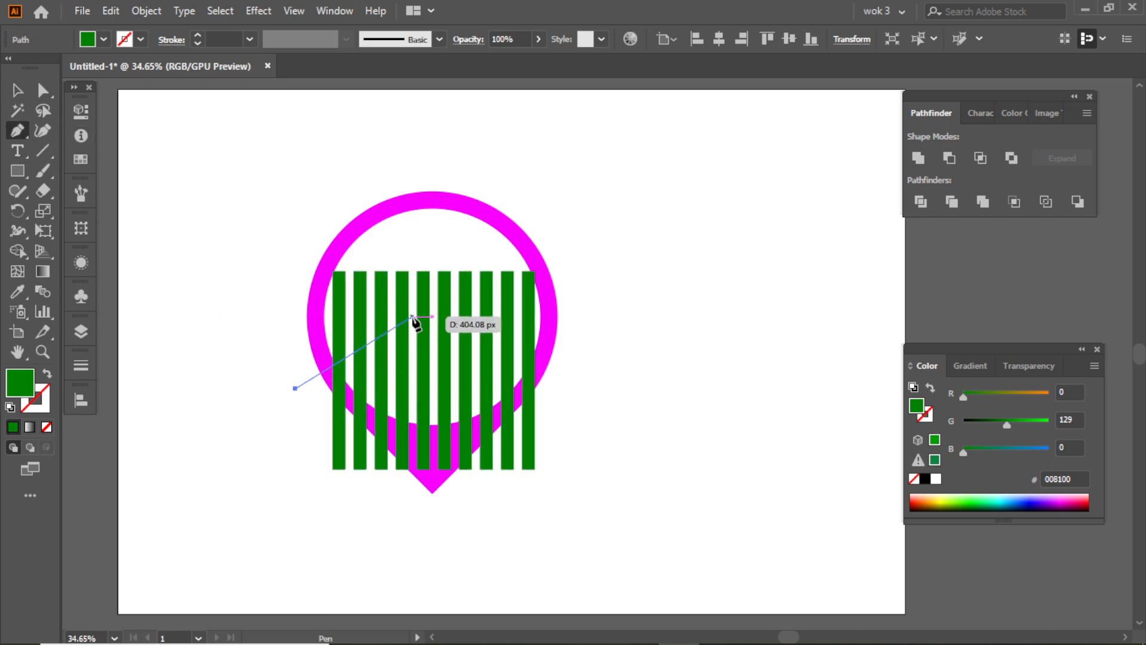
{"action": "left_click", "coordinate": [412, 316]}
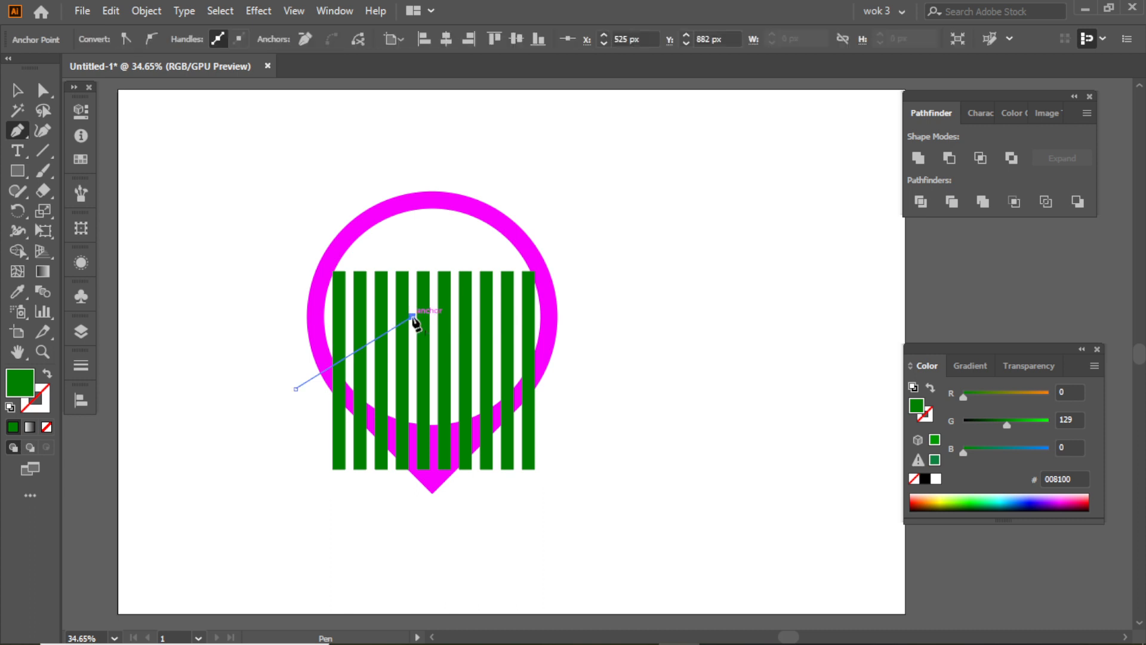
{"action": "left_click", "coordinate": [451, 362]}
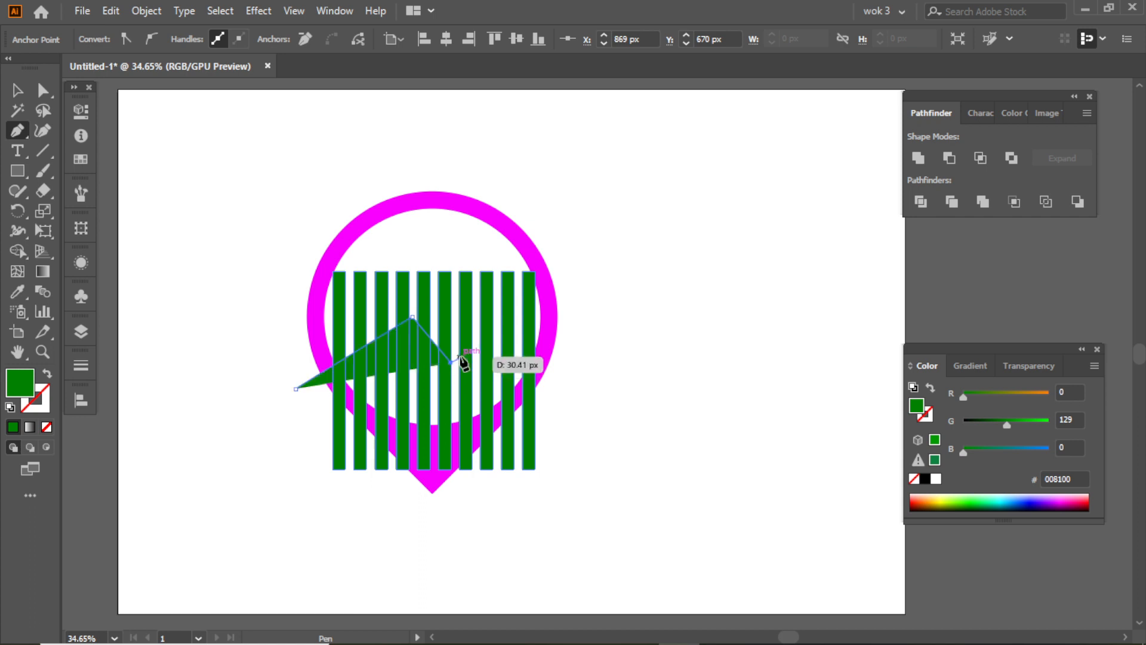
{"action": "left_click", "coordinate": [584, 237]}
- Swap the zigzag line's fill and stroke so it has no fill, and set the stroke color to black 000000
{"action": "left_click", "coordinate": [48, 377]}
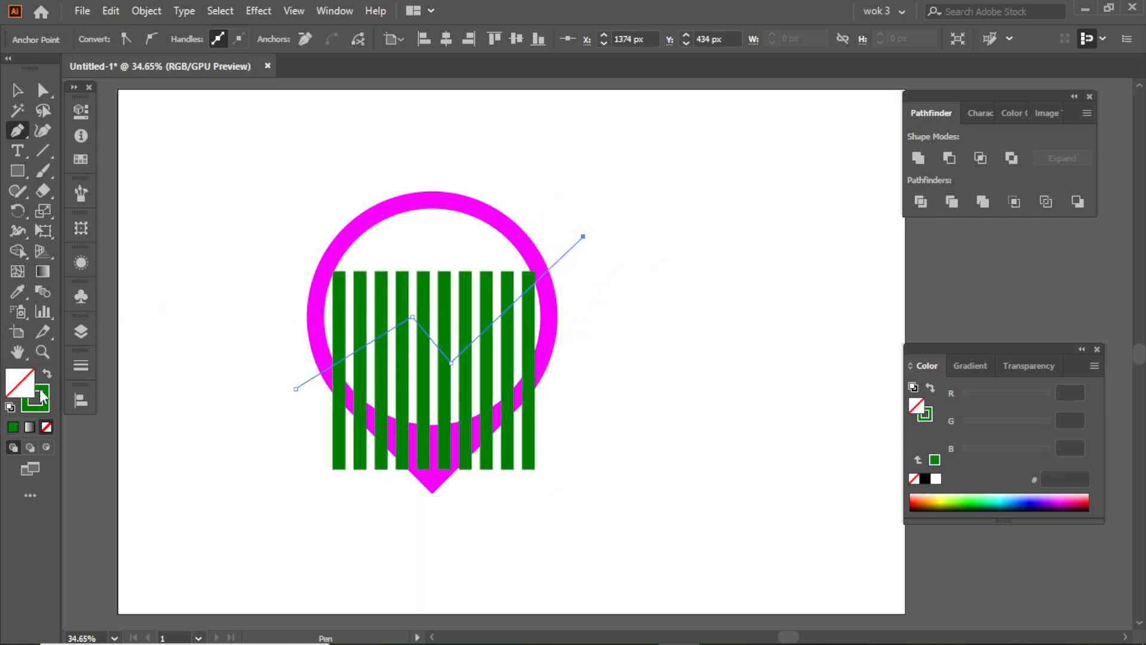
{"action": "left_click", "coordinate": [16, 89]}
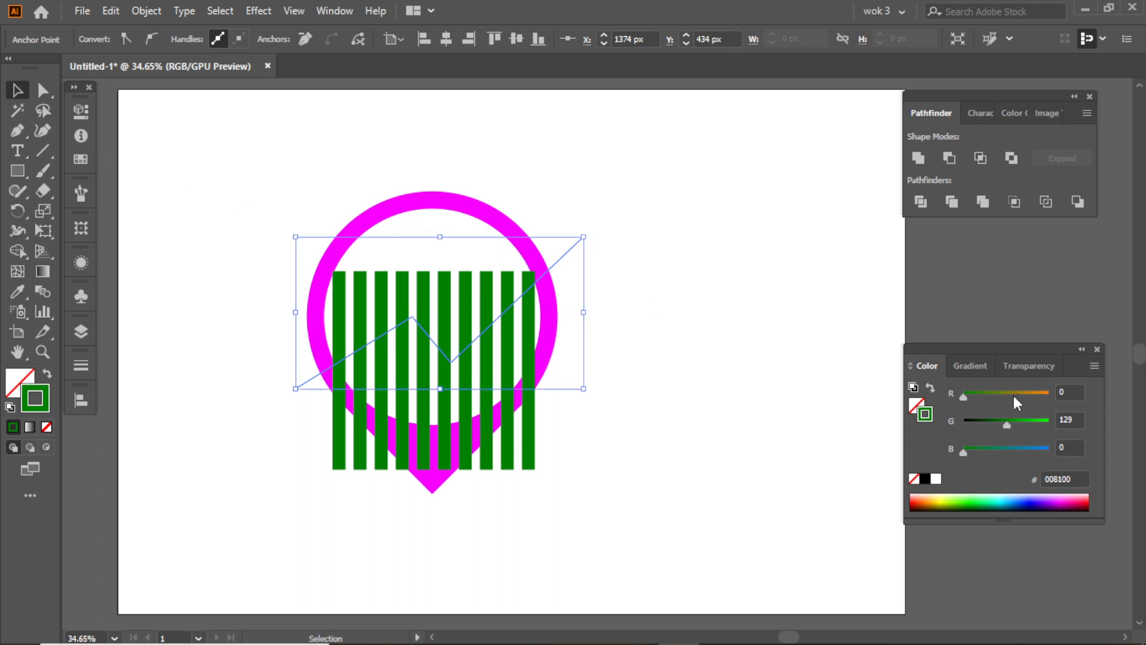
{"action": "left_click_drag", "start_coordinate": [994, 420], "coordinate": [958, 420]}
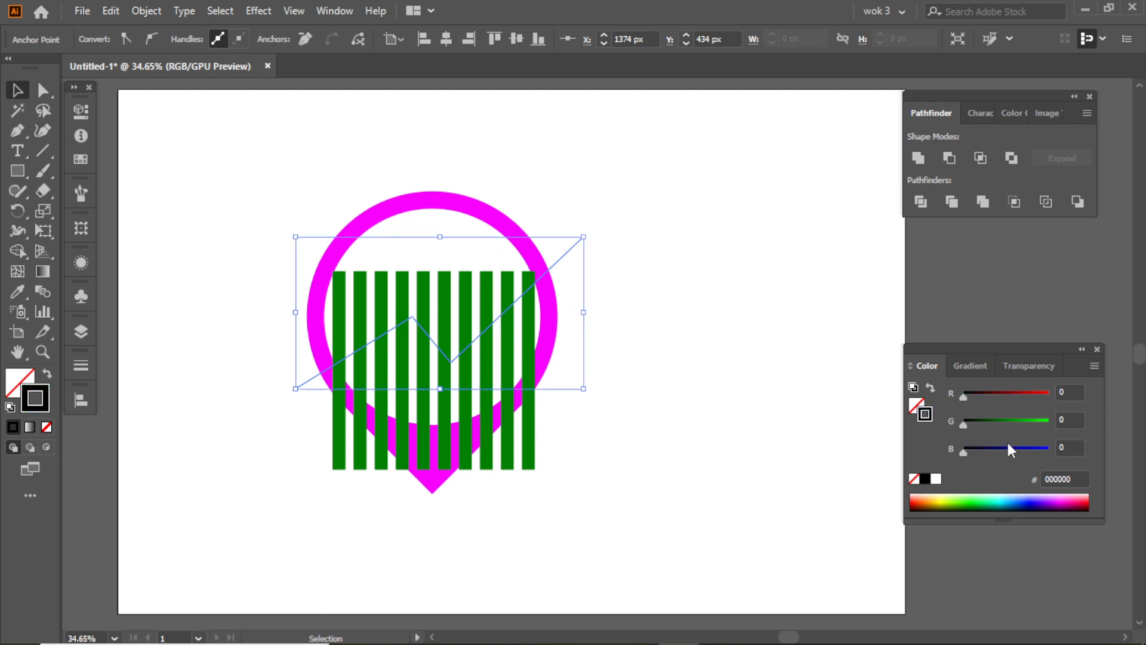
{"action": "left_click", "coordinate": [568, 215]}
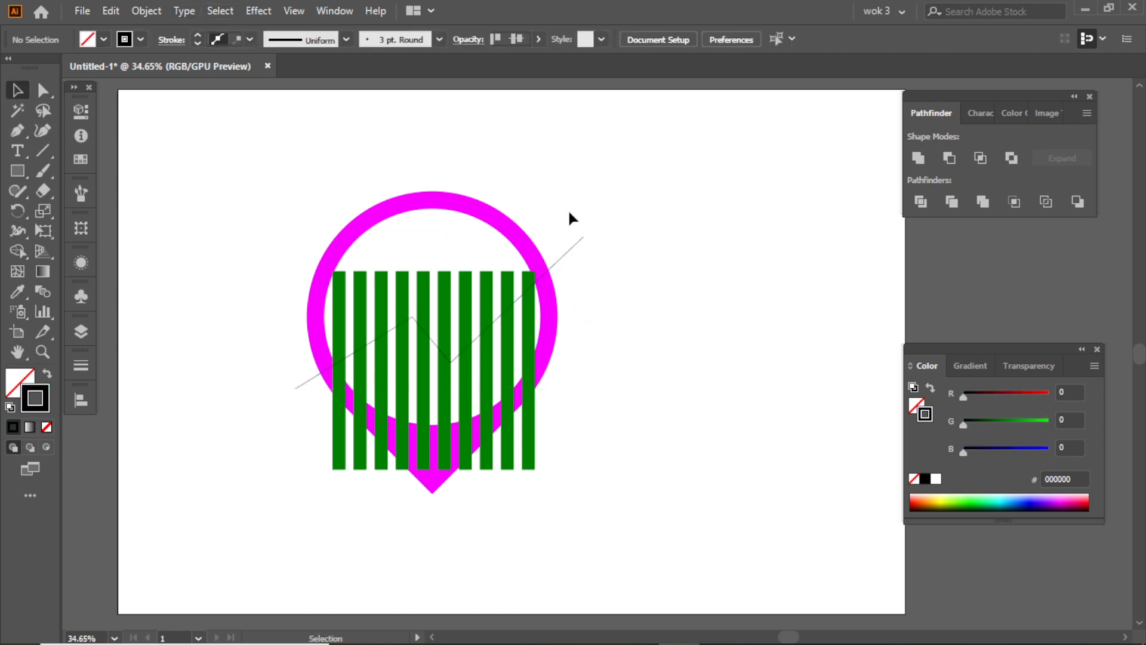
- Set the zigzag line's stroke weight to 16 pt
{"action": "left_click", "coordinate": [573, 247]}
{"action": "left_click", "coordinate": [249, 39]}
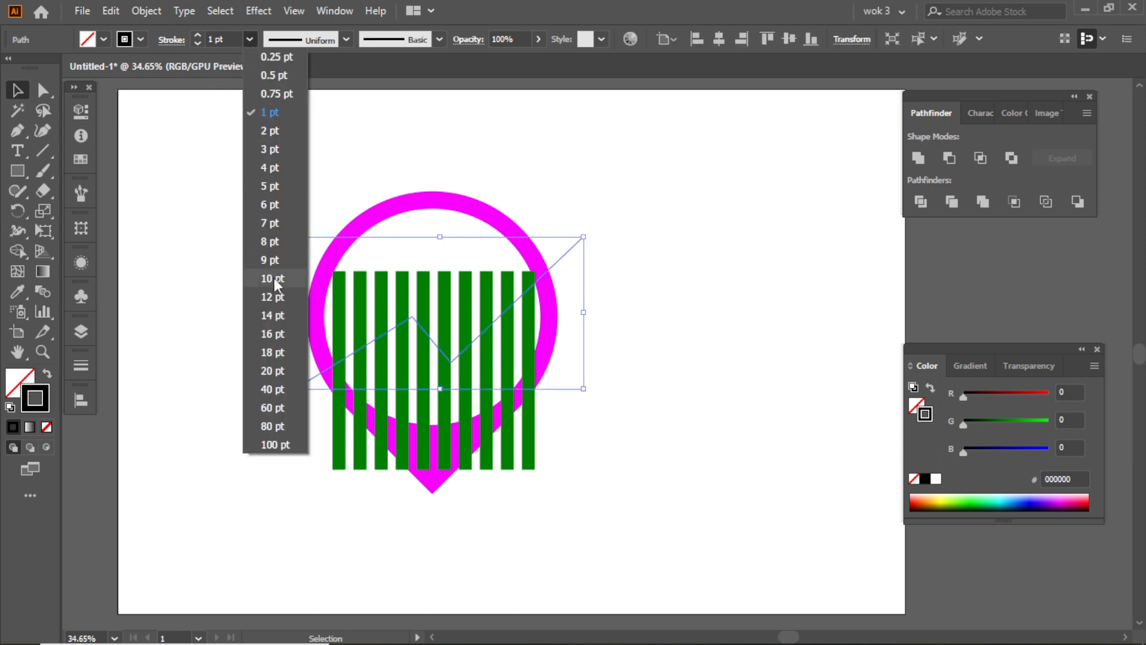
{"action": "left_click", "coordinate": [278, 336]}
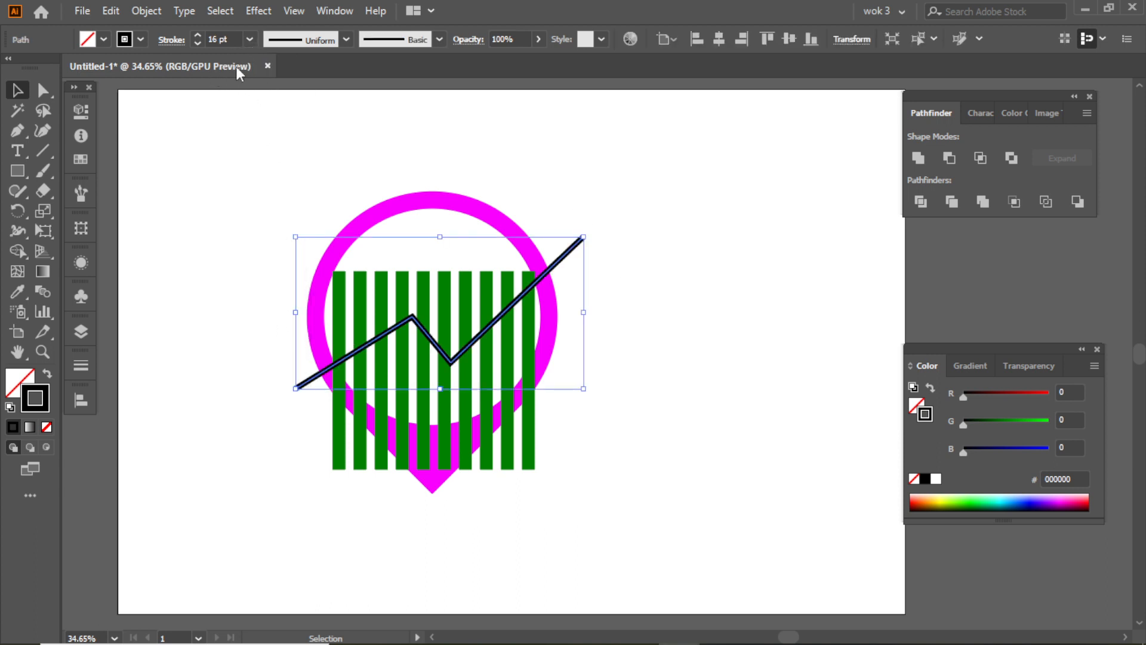
- Increase the zigzag line's stroke weight to 30 pt
{"action": "left_click", "coordinate": [249, 40]}
{"action": "left_click", "coordinate": [277, 366]}
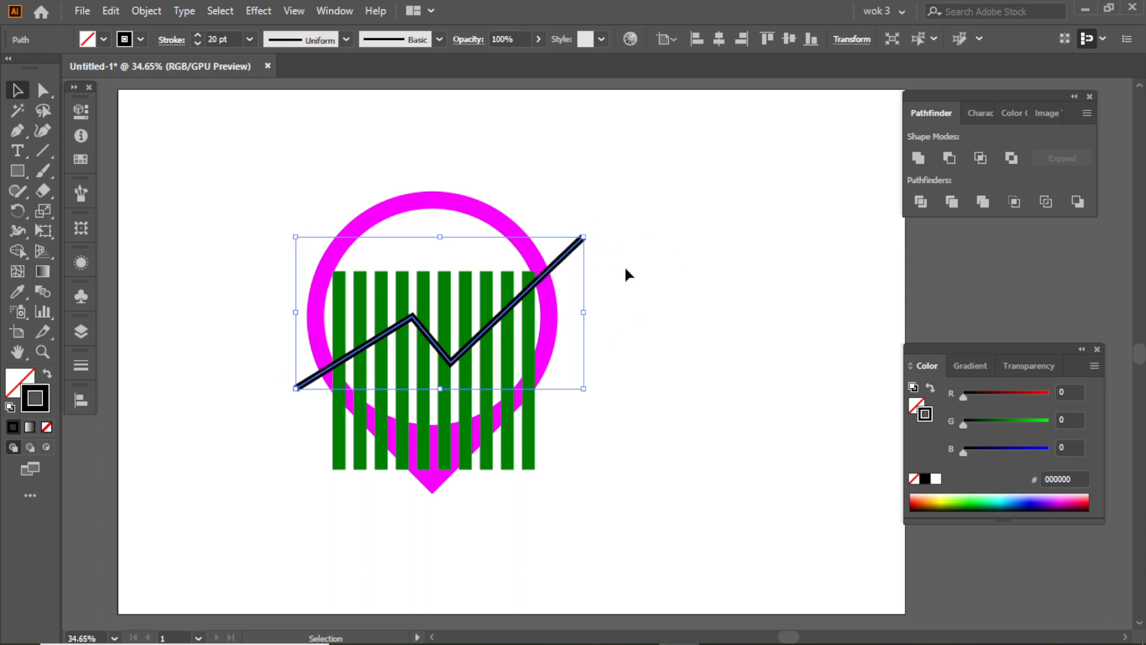
{"action": "left_click", "coordinate": [212, 39]}
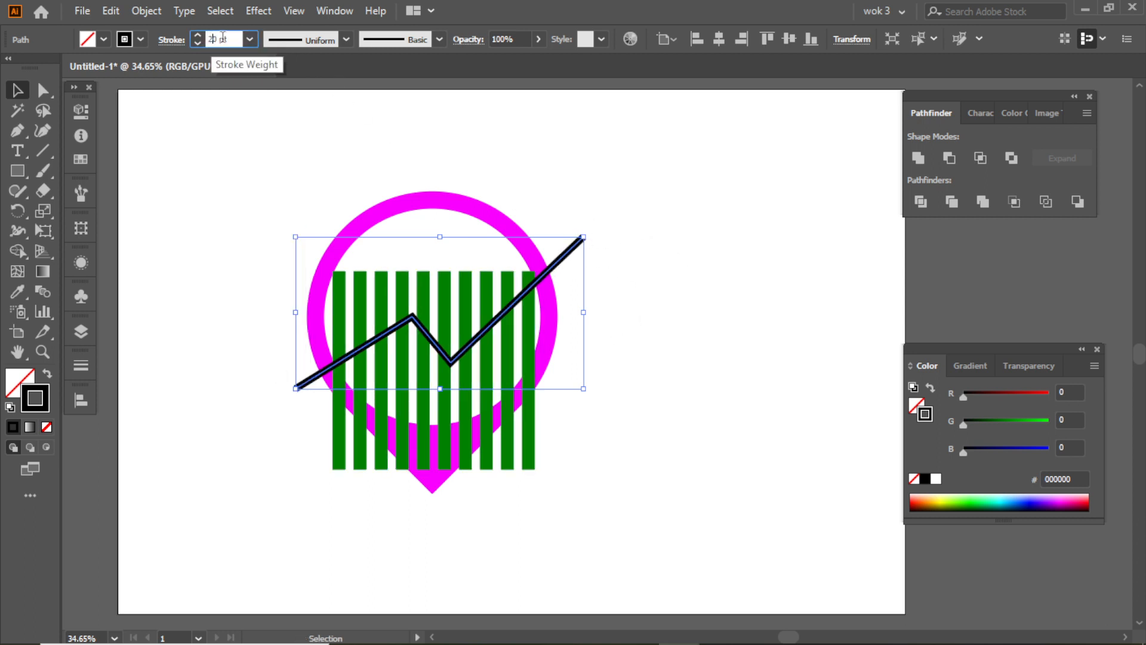
{"action": "key", "text": "BackSpace"}
{"action": "type", "text": "2"}
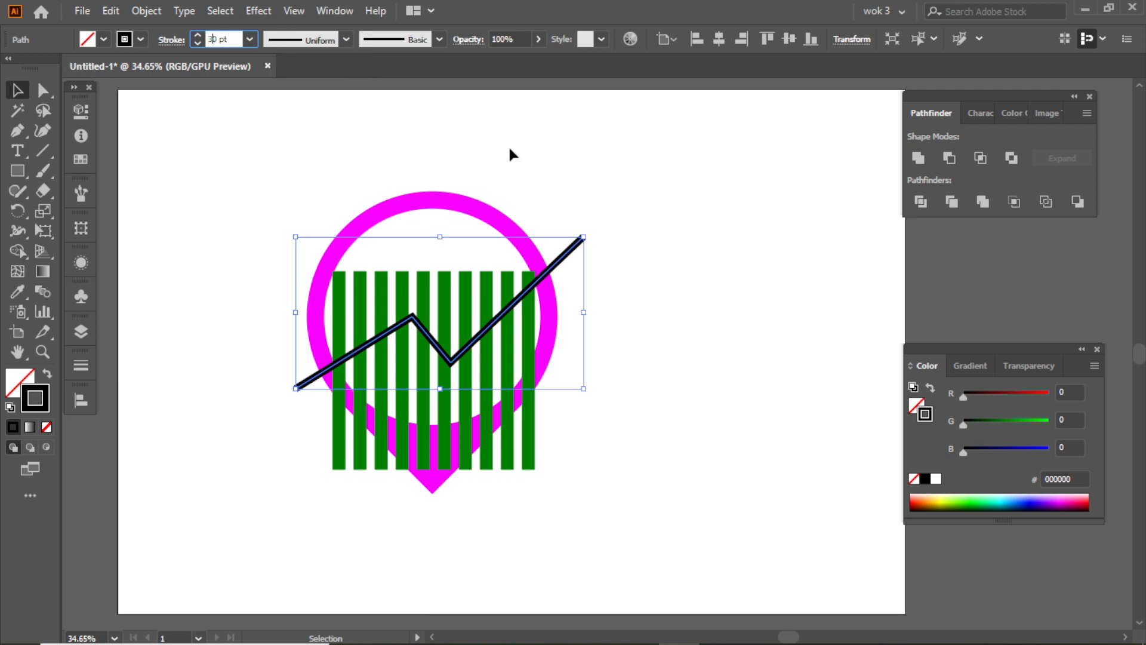
{"action": "left_click", "coordinate": [596, 200]}
{"action": "left_click_drag", "start_coordinate": [593, 243], "coordinate": [619, 269]}
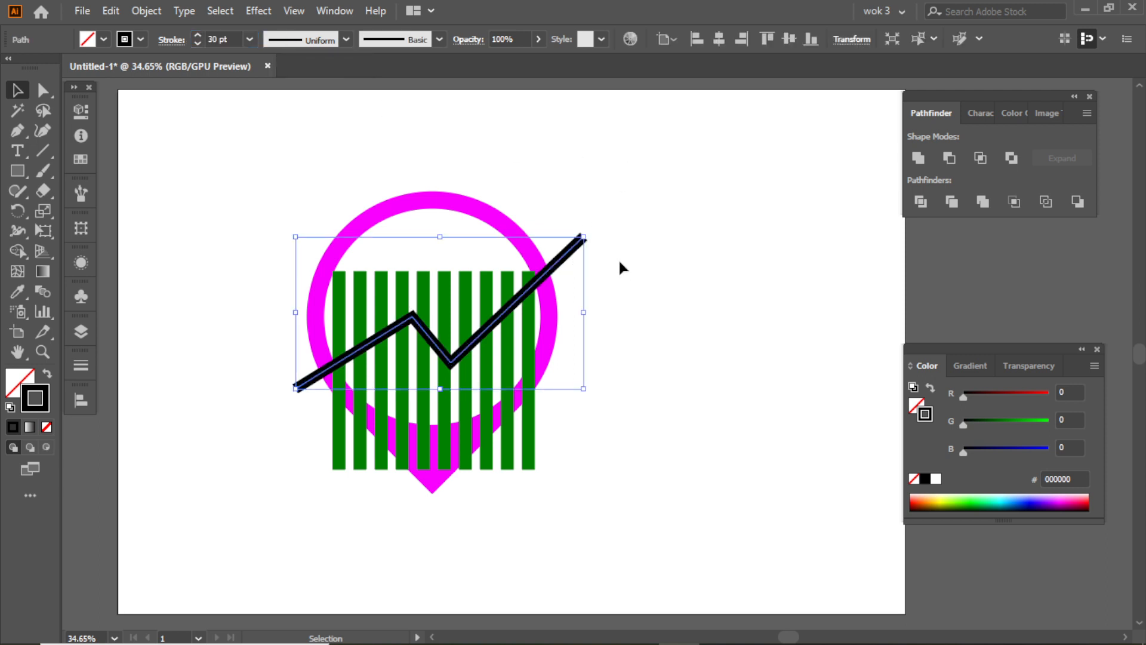
- Expand the zigzag line's fill and stroke into a filled shape
{"action": "left_click", "coordinate": [145, 11]}
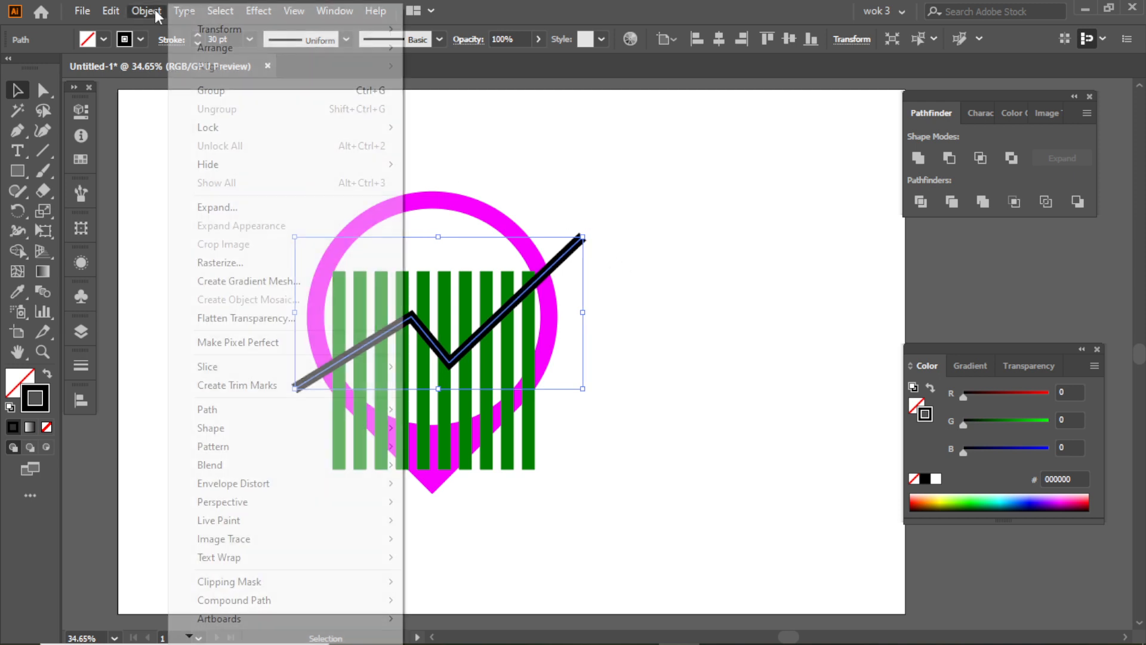
{"action": "left_click", "coordinate": [197, 204]}
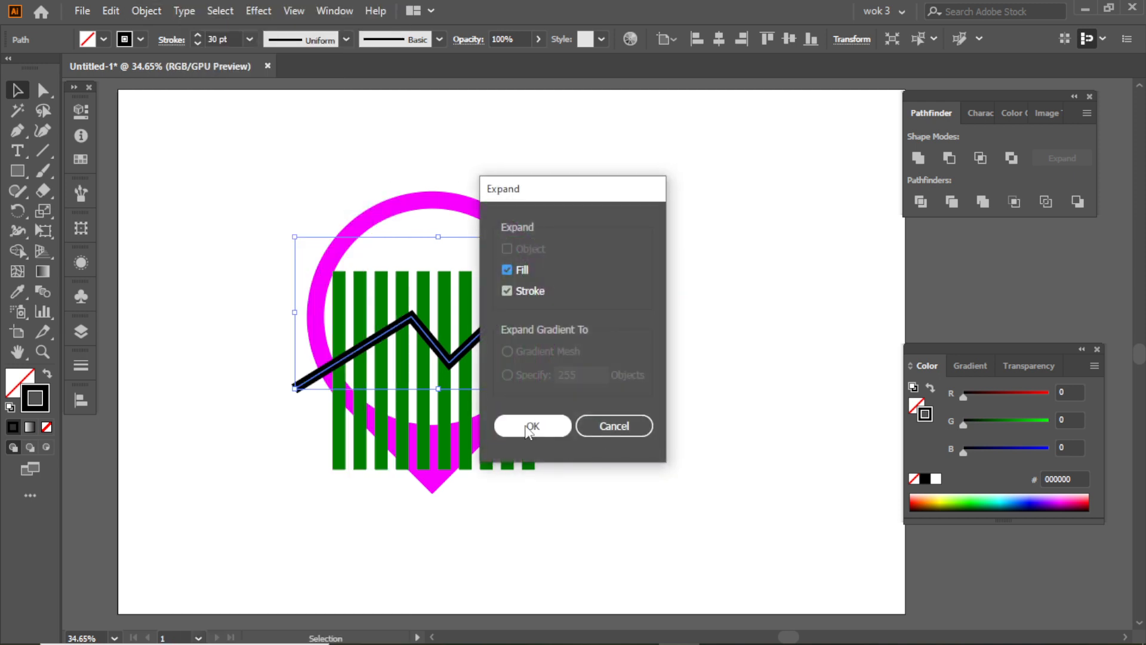
{"action": "left_click", "coordinate": [532, 425]}
{"action": "left_click", "coordinate": [619, 373]}
{"action": "left_click", "coordinate": [573, 255]}
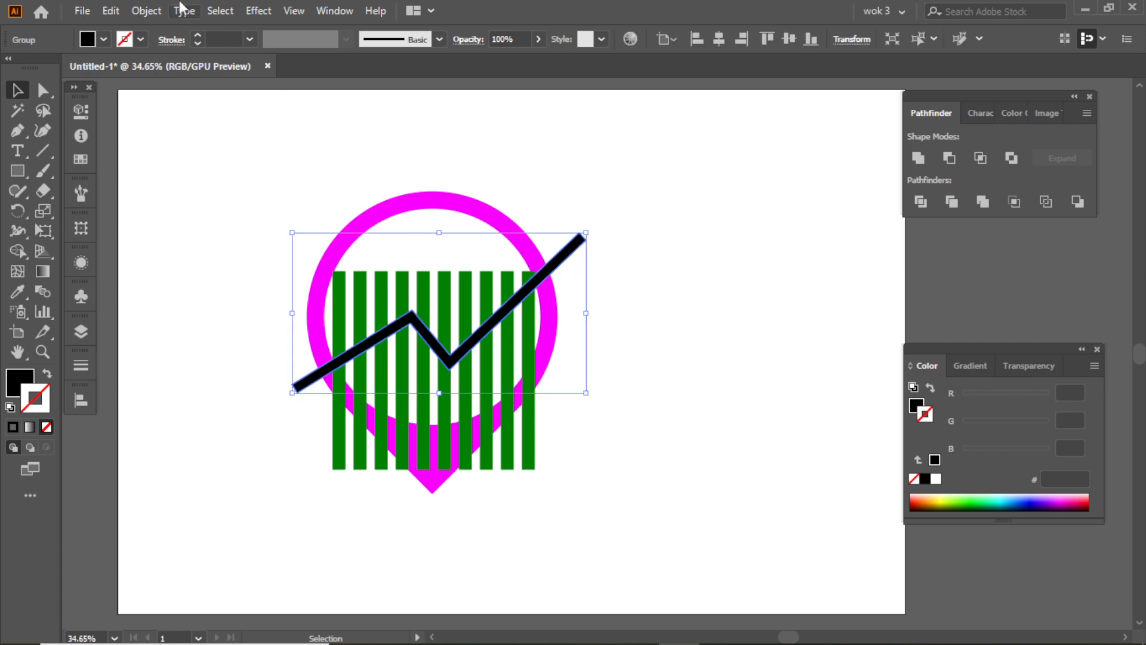
- Create an Offset Path of the expanded zigzag line at 17 px with Miter joins and a miter limit of 4
{"action": "left_click", "coordinate": [183, 10]}
{"action": "mouse_move", "coordinate": [146, 11]}
{"action": "mouse_move", "coordinate": [229, 418]}
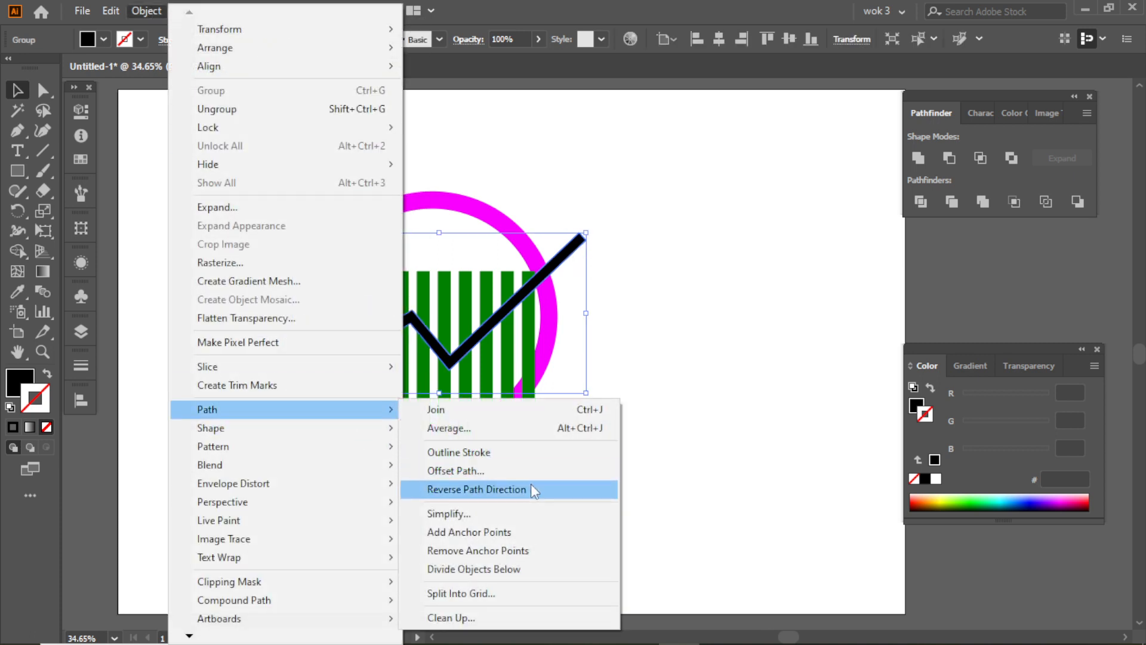
{"action": "left_click", "coordinate": [513, 472]}
{"action": "left_click", "coordinate": [664, 272]}
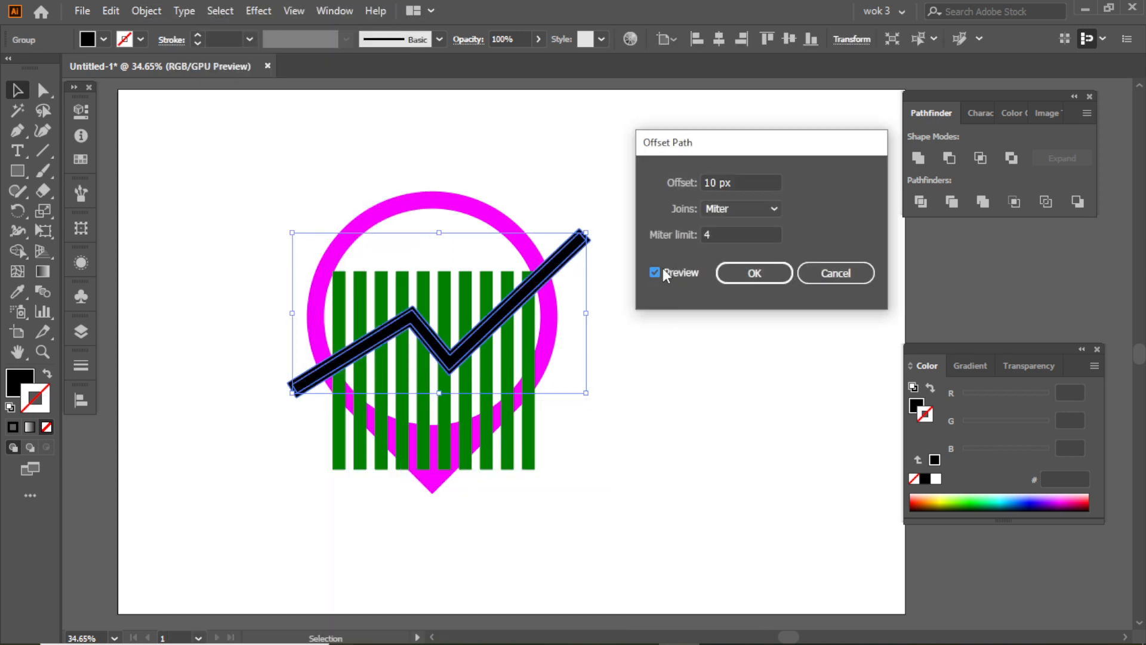
{"action": "left_click", "coordinate": [728, 181]}
{"action": "key", "text": "Up"}
{"action": "key", "text": "Up"}
{"action": "key", "text": "Up"}
{"action": "key", "text": "Up"}
{"action": "key", "text": "Up"}
{"action": "key", "text": "Up"}
{"action": "key", "text": "Up"}
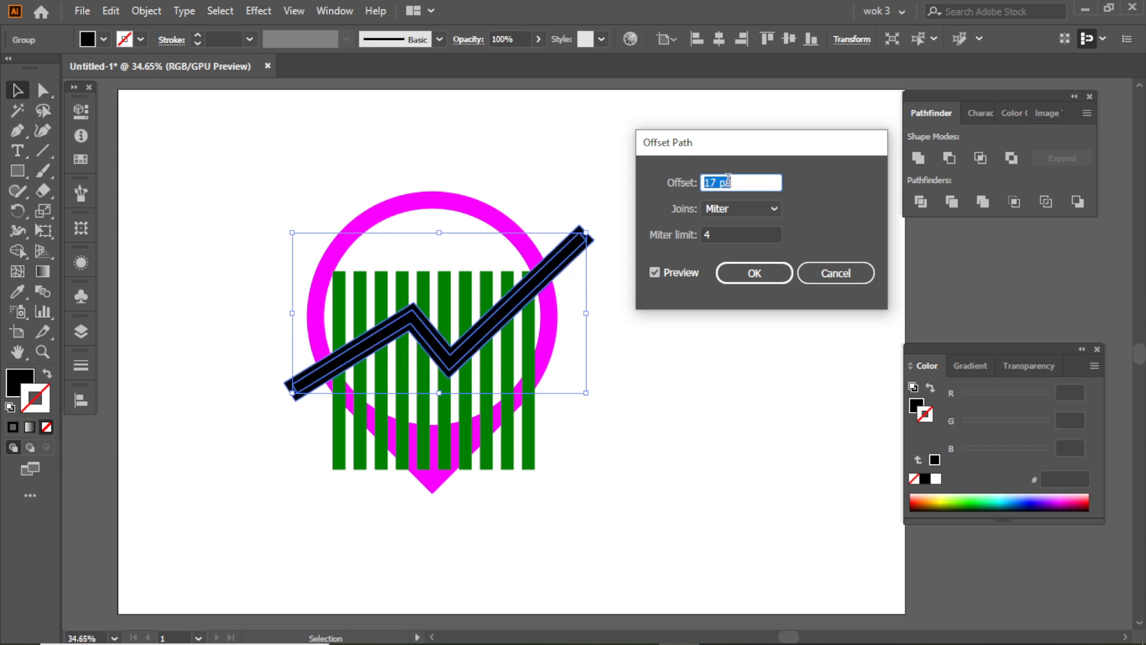
{"action": "left_click", "coordinate": [754, 274]}
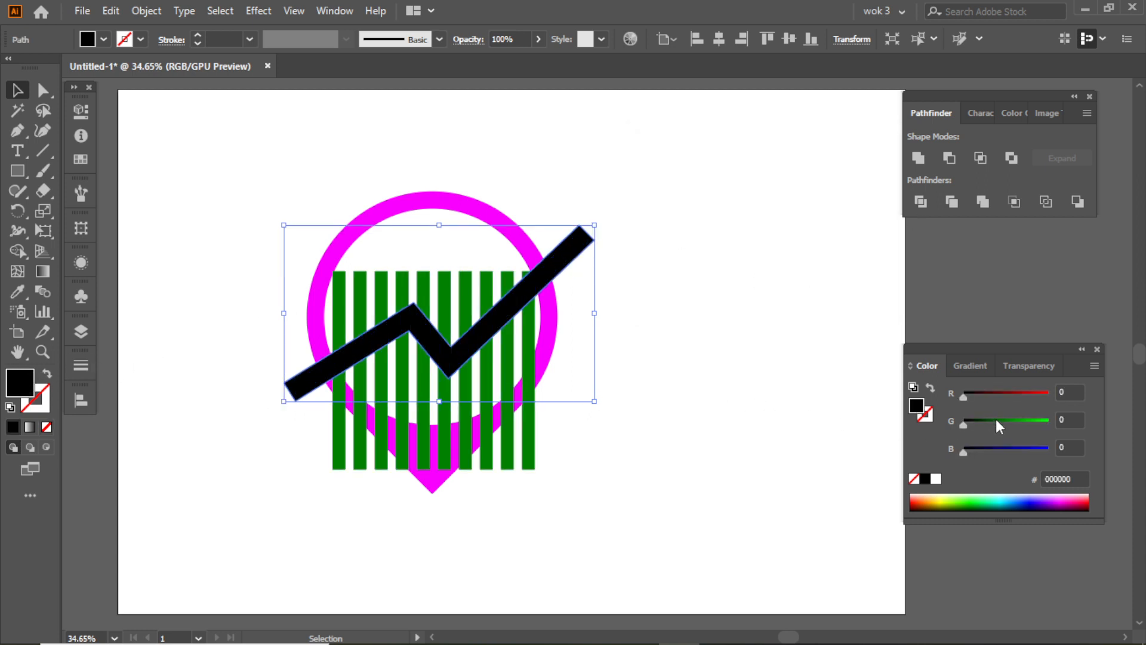
- Fill the wider offset zigzag with cyan 00ffff and subtract it from the green bars with Minus Front
{"action": "left_click_drag", "start_coordinate": [1006, 450], "coordinate": [1094, 424]}
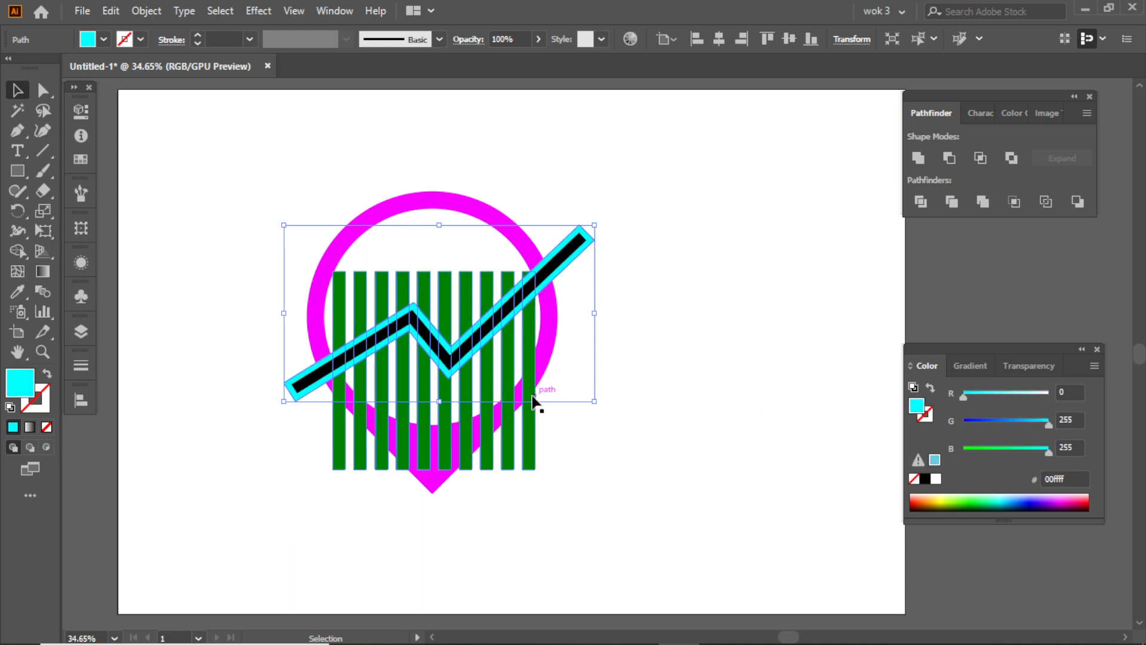
{"action": "left_click", "coordinate": [528, 364], "text": "shift"}
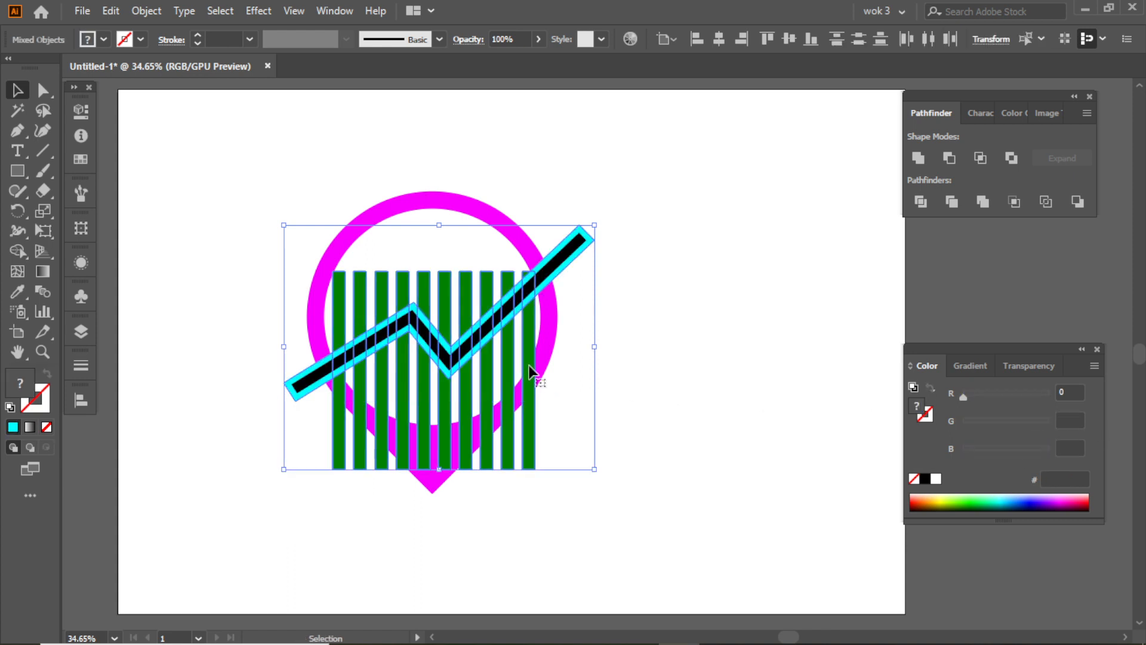
{"action": "left_click", "coordinate": [949, 158]}
{"action": "left_click", "coordinate": [594, 294]}
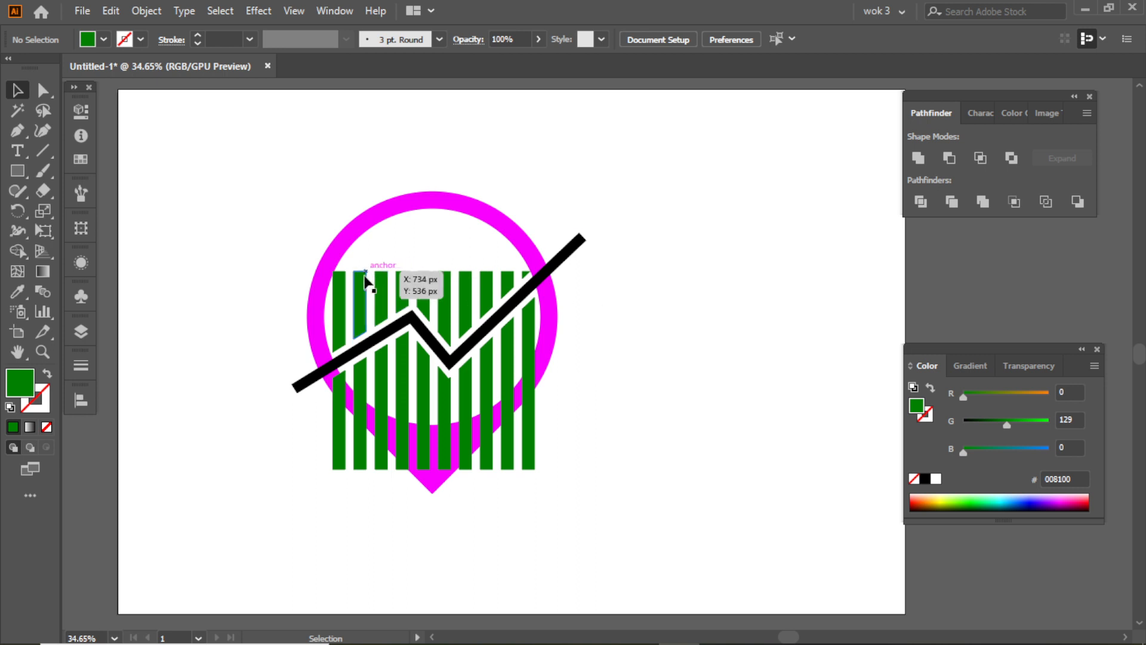
- Ungroup the cut green bars until each bar piece above and below the zigzag line is a separate object
{"action": "left_click", "coordinate": [365, 279]}
{"action": "right_click", "coordinate": [365, 280]}
{"action": "left_click", "coordinate": [423, 421]}
{"action": "left_click", "coordinate": [600, 316]}
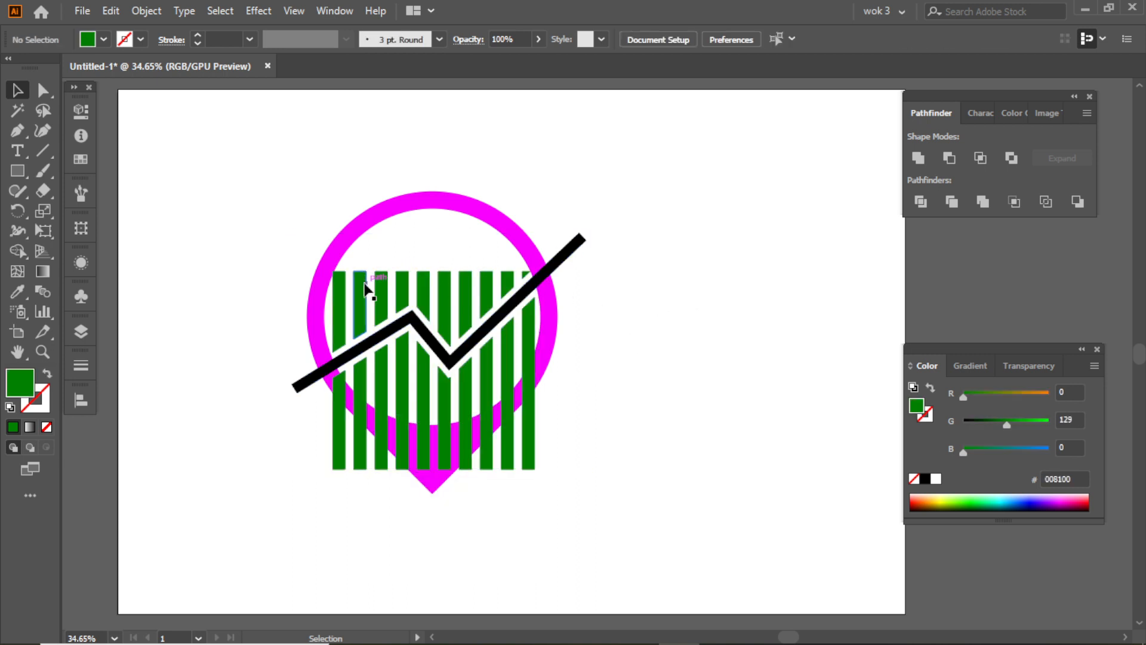
{"action": "left_click", "coordinate": [491, 289]}
{"action": "key", "text": "Delete"}
{"action": "key", "text": "ctrl+z"}
{"action": "right_click", "coordinate": [455, 280]}
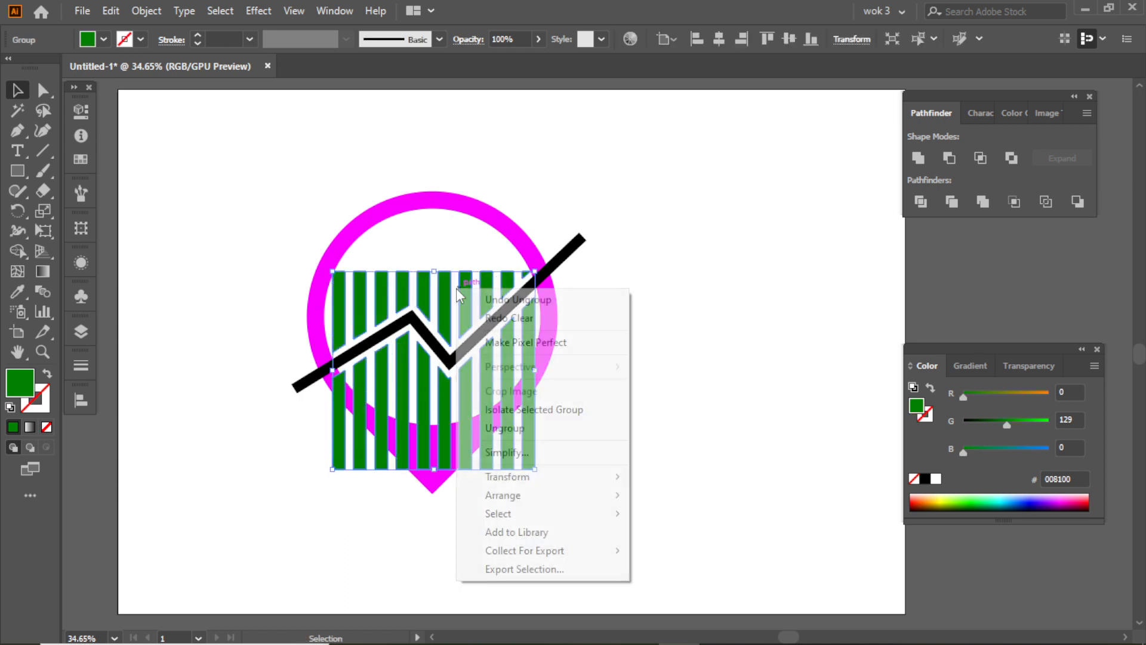
{"action": "left_click", "coordinate": [506, 431]}
{"action": "left_click", "coordinate": [691, 373]}
- Delete all green bar pieces above the zigzag trend line
{"action": "left_click", "coordinate": [335, 285]}
{"action": "key", "text": "Delete"}
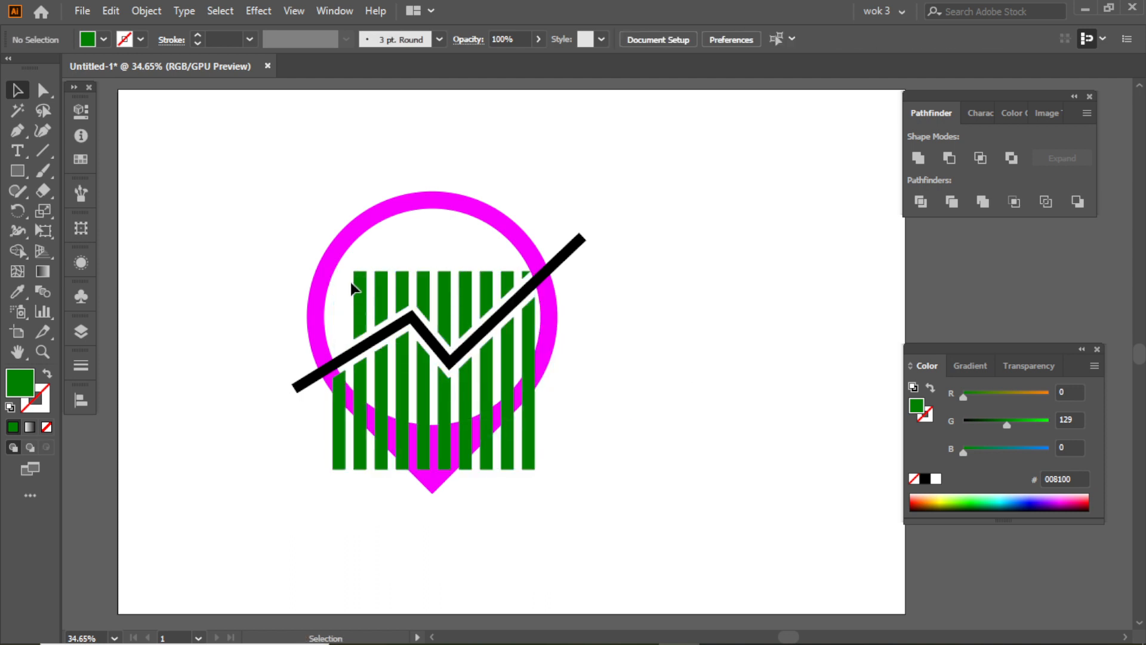
{"action": "left_click_drag", "start_coordinate": [505, 286], "coordinate": [509, 288]}
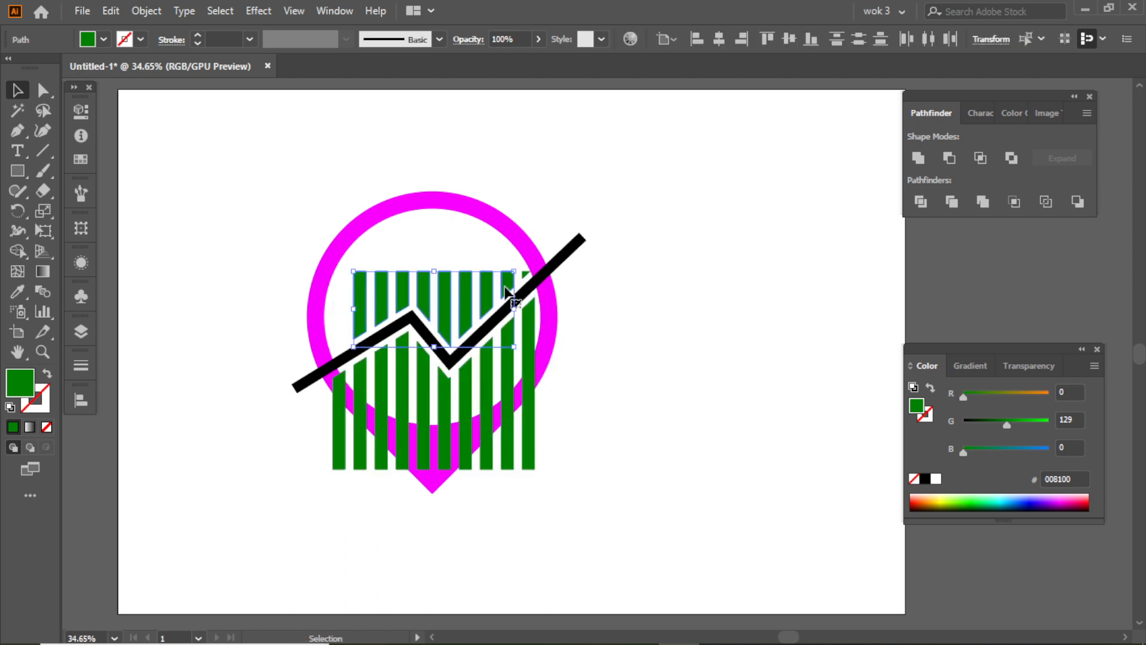
{"action": "key", "text": "Delete"}
{"action": "left_click", "coordinate": [527, 274]}
{"action": "key", "text": "Delete"}
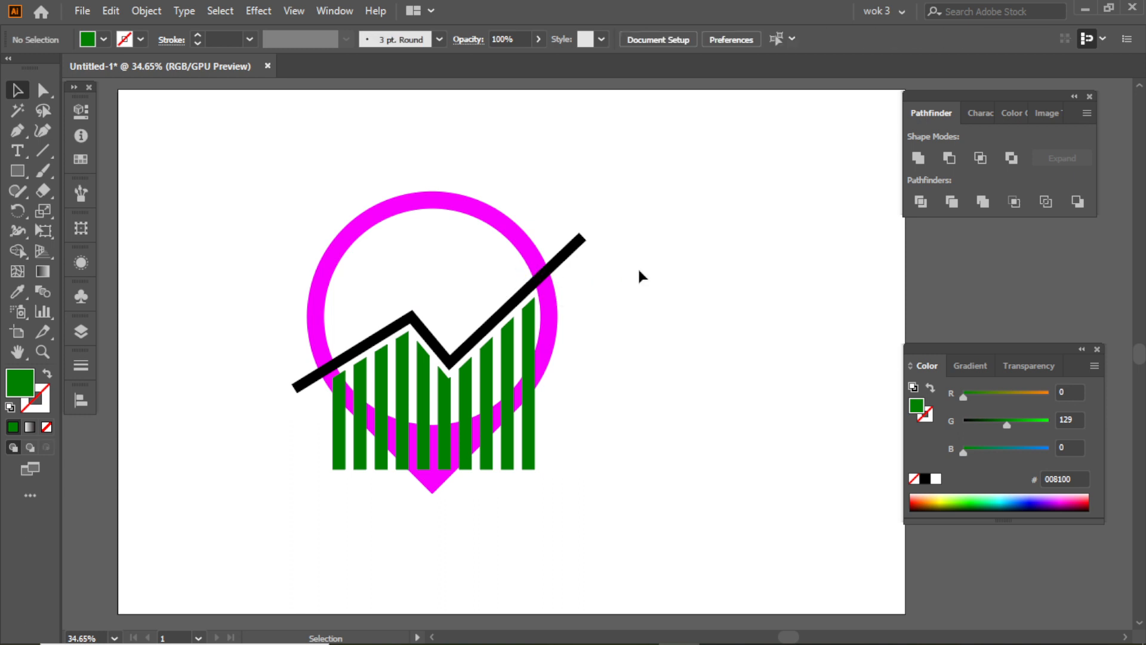
- Draw a small black arrowhead pointing up and to the right with the Star tool, on the empty artboard beside the ring
{"action": "left_click", "coordinate": [557, 257]}
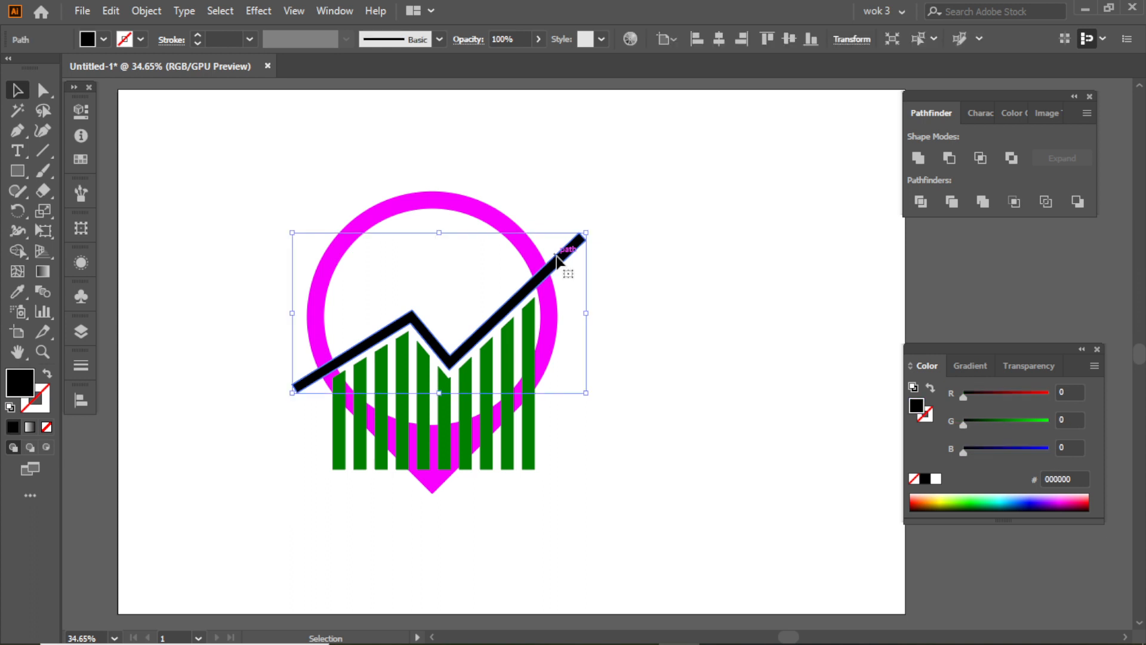
{"action": "left_click_drag", "start_coordinate": [17, 171], "coordinate": [86, 249]}
{"action": "left_click_drag", "start_coordinate": [186, 179], "coordinate": [690, 267]}
{"action": "left_click", "coordinate": [43, 91]}
{"action": "left_click", "coordinate": [19, 90]}
{"action": "left_click", "coordinate": [204, 157]}
- Create another Offset Path of the black zigzag line at 17 px with Miter joins and a miter limit of 4
{"action": "left_click", "coordinate": [487, 224]}
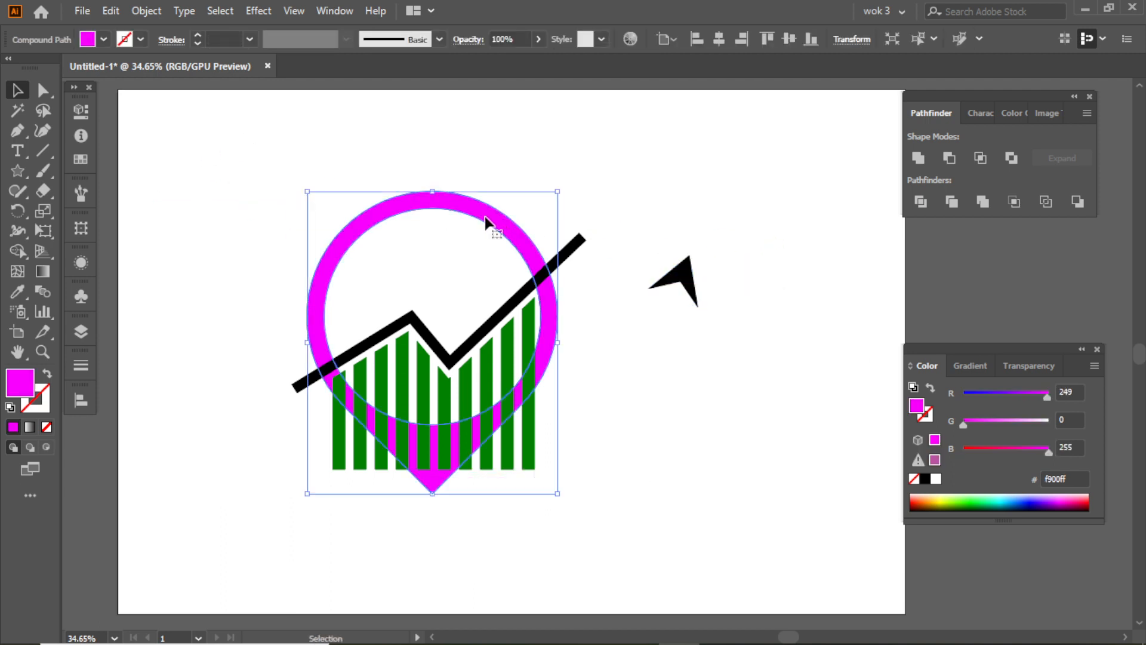
{"action": "left_click", "coordinate": [592, 241]}
{"action": "left_click", "coordinate": [584, 238]}
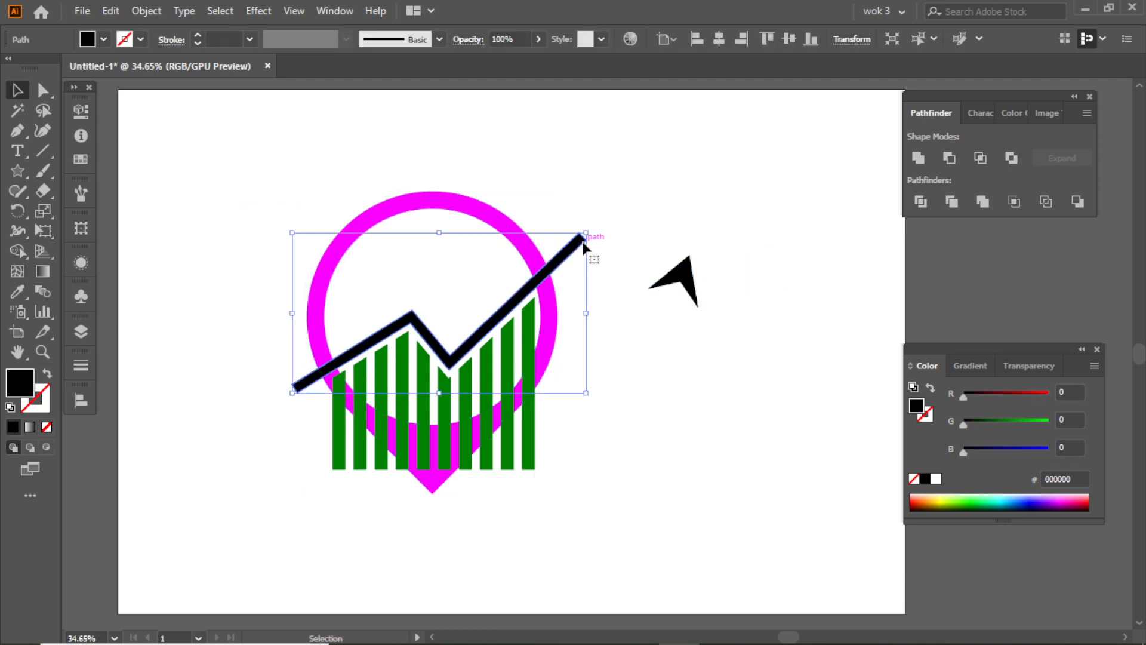
{"action": "left_click", "coordinate": [159, 10]}
{"action": "mouse_move", "coordinate": [223, 410]}
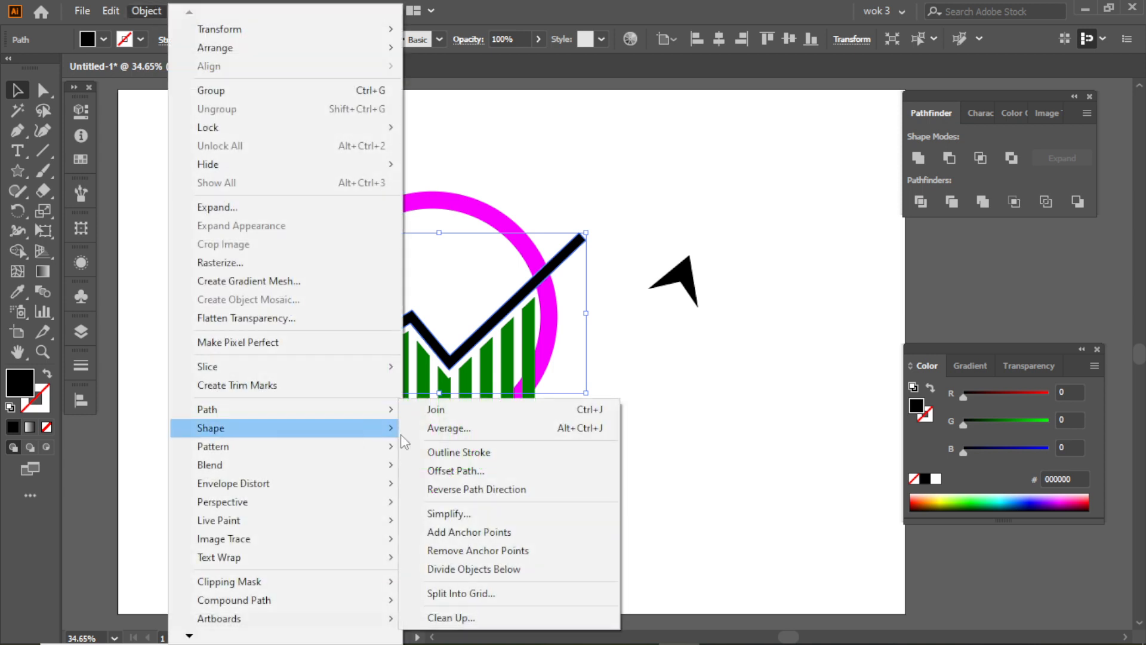
{"action": "left_click", "coordinate": [477, 471]}
{"action": "left_click", "coordinate": [657, 272]}
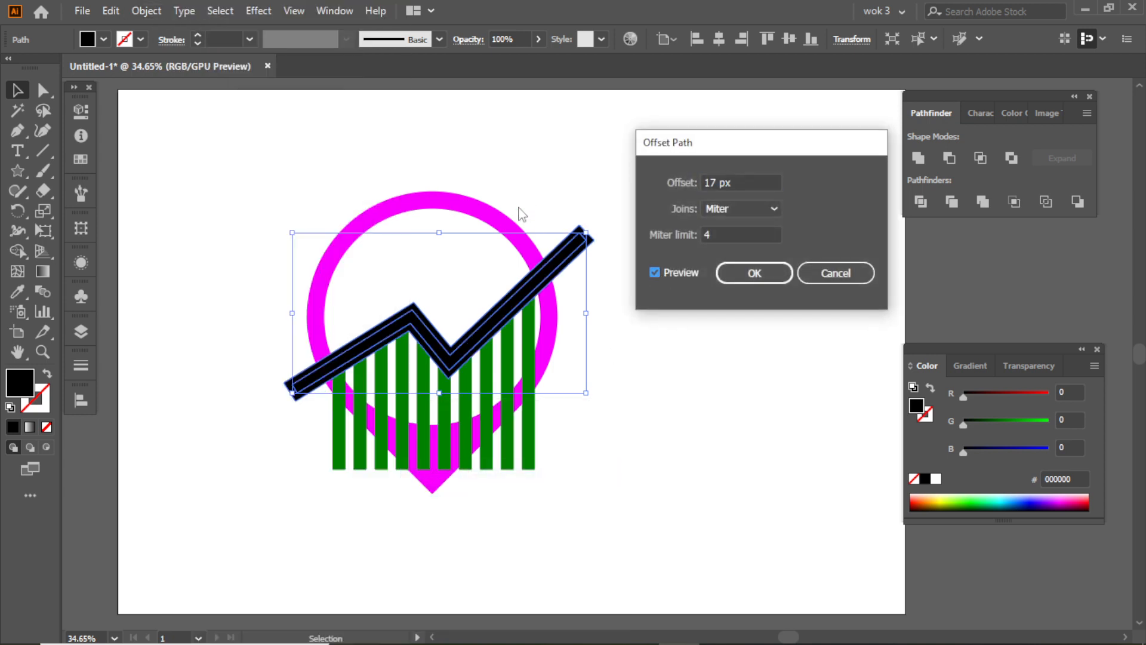
{"action": "left_click", "coordinate": [733, 275]}
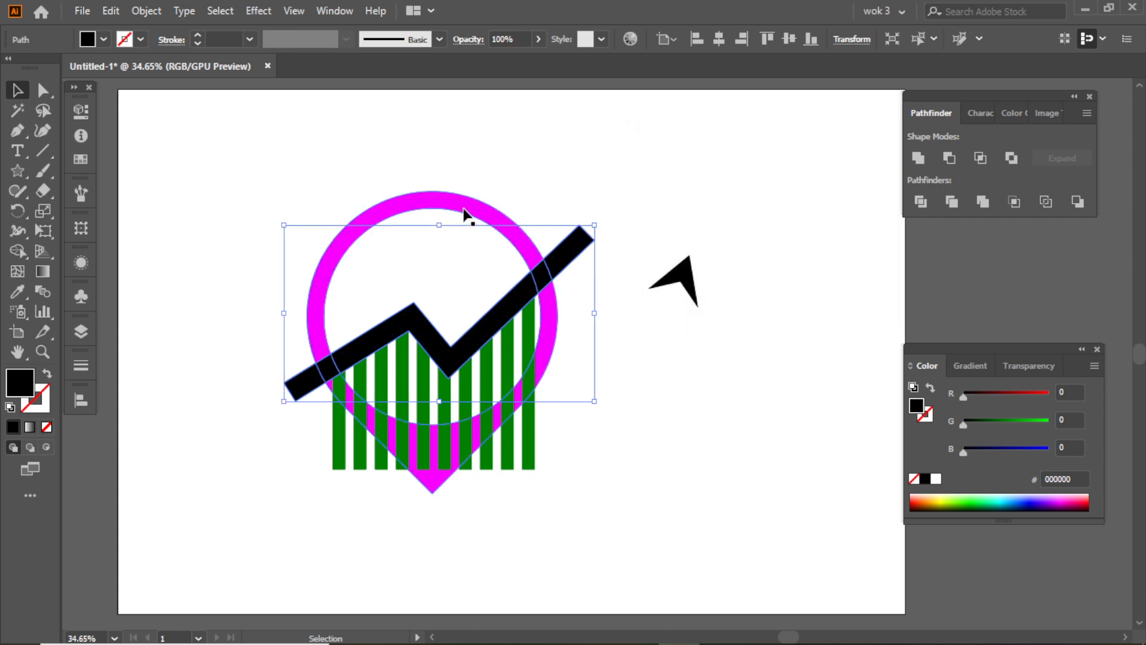
- Subtract the offset zigzag from the magenta pin ring with Minus Front to cut gaps around the trend line
{"action": "left_click", "coordinate": [465, 210], "text": "shift"}
{"action": "left_click", "coordinate": [948, 159]}
{"action": "left_click", "coordinate": [652, 239]}
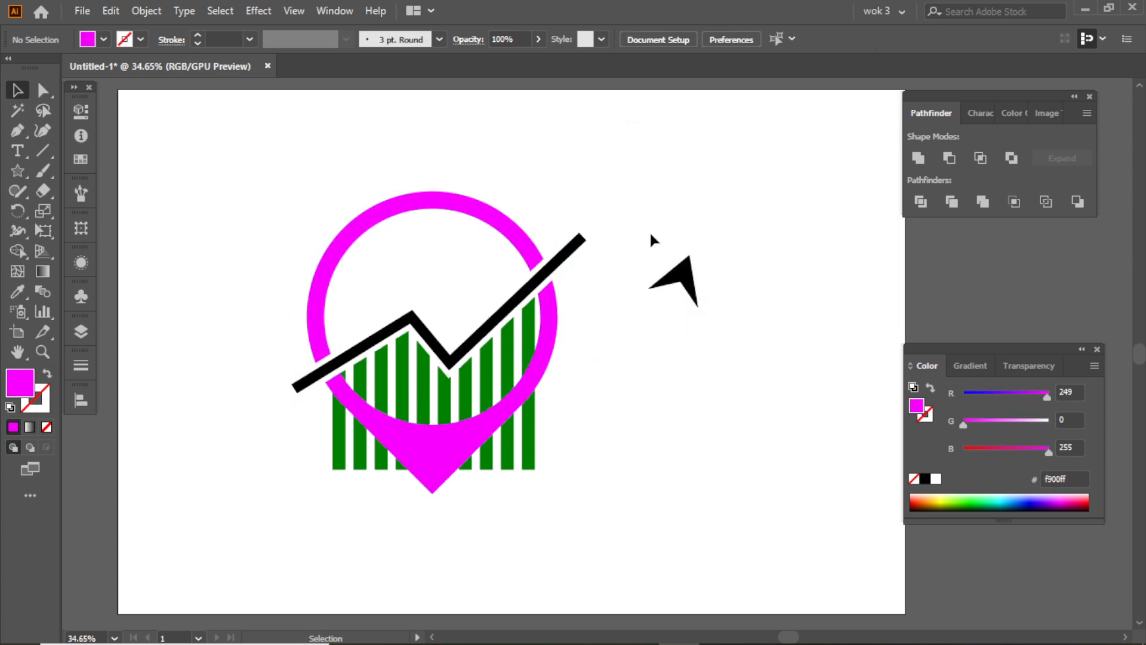
- Move the black arrowhead onto the trend line's upper-right end and scale it down slightly
{"action": "left_click_drag", "start_coordinate": [687, 280], "coordinate": [592, 245]}
{"action": "left_click", "coordinate": [682, 230]}
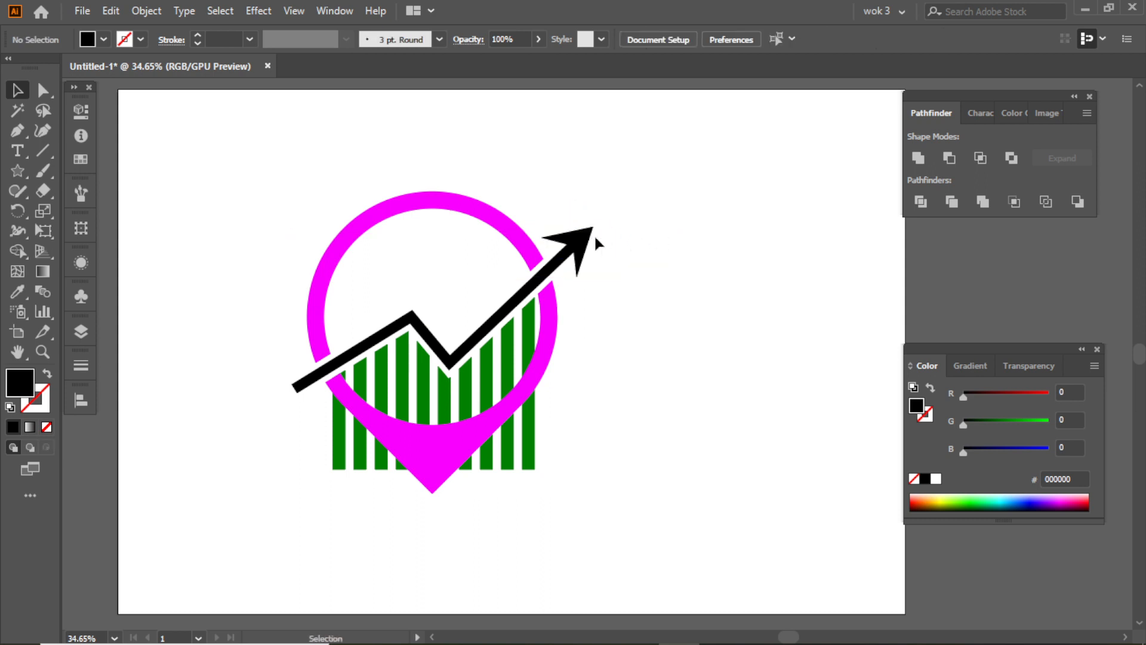
{"action": "left_click", "coordinate": [586, 238]}
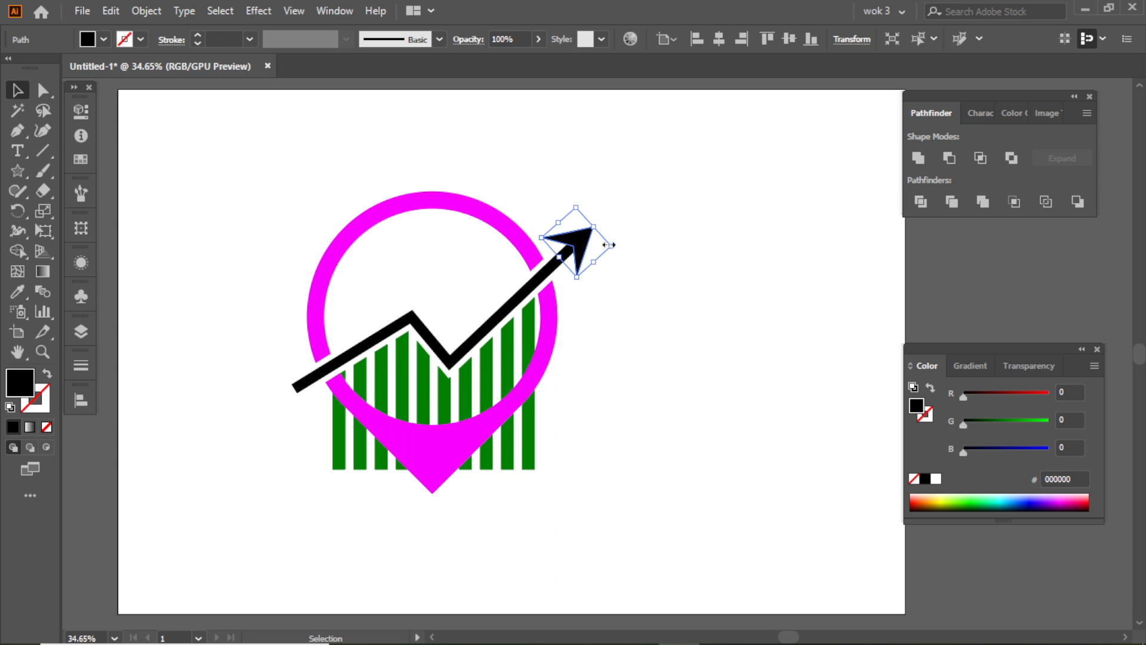
{"action": "left_click_drag", "start_coordinate": [608, 245], "coordinate": [598, 245]}
- Nudge the arrowhead right and up until it caps the tip of the trend line
{"action": "key", "text": "Right"}
{"action": "key", "text": "Right"}
{"action": "key", "text": "Right"}
{"action": "key", "text": "Right"}
{"action": "key", "text": "Right"}
{"action": "key", "text": "Right"}
{"action": "key", "text": "Right"}
{"action": "key", "text": "Right"}
{"action": "key", "text": "Right"}
{"action": "key", "text": "Right"}
{"action": "key", "text": "Right"}
{"action": "key", "text": "Right"}
{"action": "key", "text": "Right"}
{"action": "key", "text": "Right"}
{"action": "key", "text": "Right"}
{"action": "key", "text": "Right"}
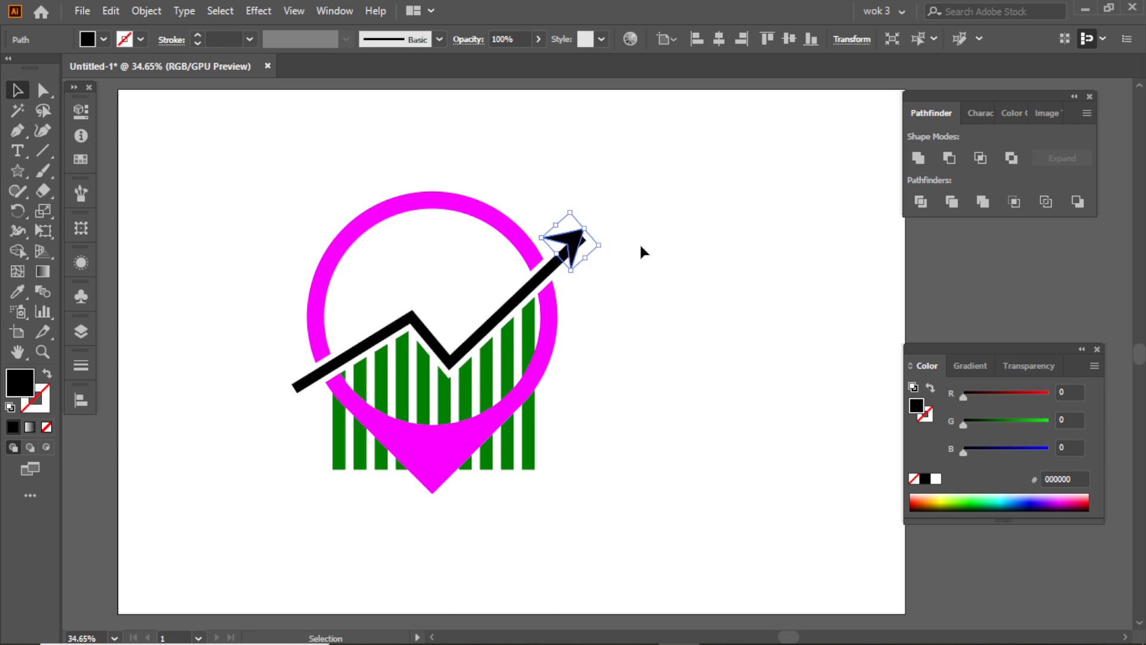
{"action": "key", "text": "Right"}
{"action": "key", "text": "Right"}
{"action": "key", "text": "Right"}
{"action": "key", "text": "Right"}
{"action": "key", "text": "Right"}
{"action": "key", "text": "Right"}
{"action": "key", "text": "Right"}
{"action": "key", "text": "Right"}
{"action": "key", "text": "Right"}
{"action": "key", "text": "Right"}
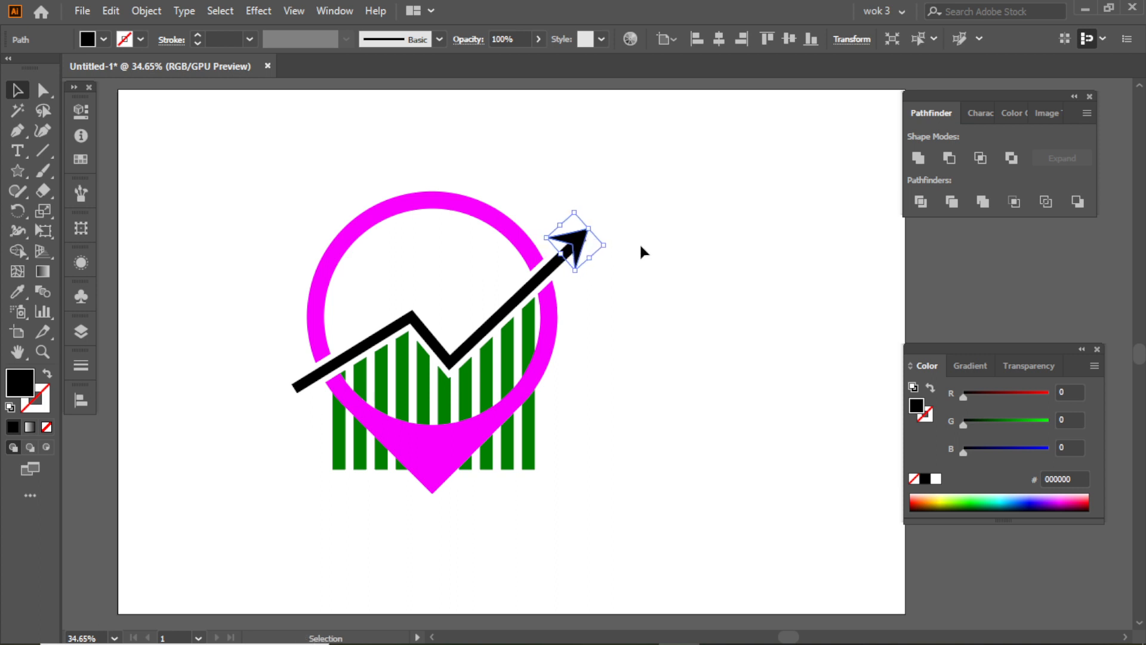
{"action": "key", "text": "Up"}
{"action": "key", "text": "Up"}
{"action": "key", "text": "Up"}
{"action": "key", "text": "Up"}
{"action": "left_click", "coordinate": [639, 243]}
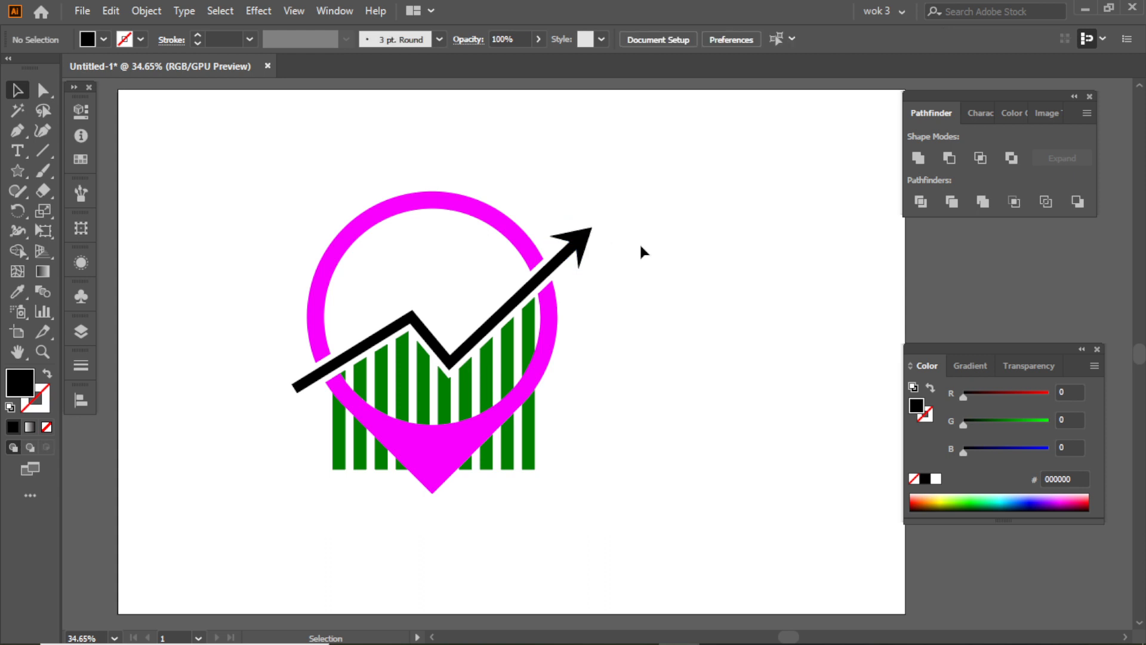
{"action": "left_click", "coordinate": [403, 324]}
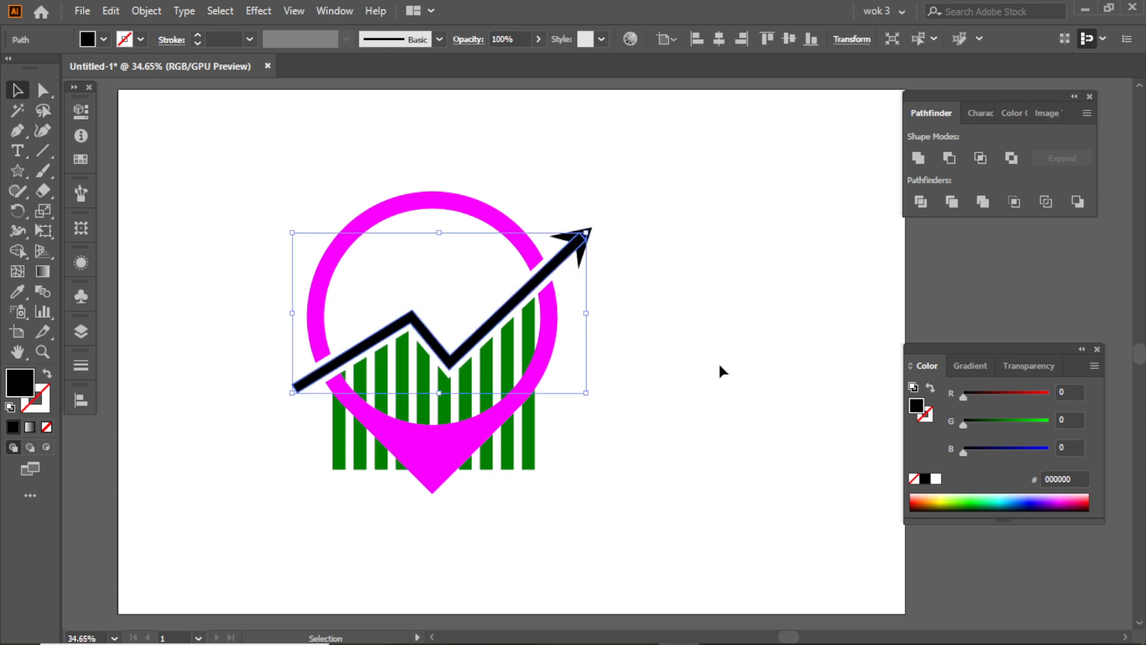
{"action": "left_click", "coordinate": [718, 361]}
{"action": "left_click", "coordinate": [500, 456]}
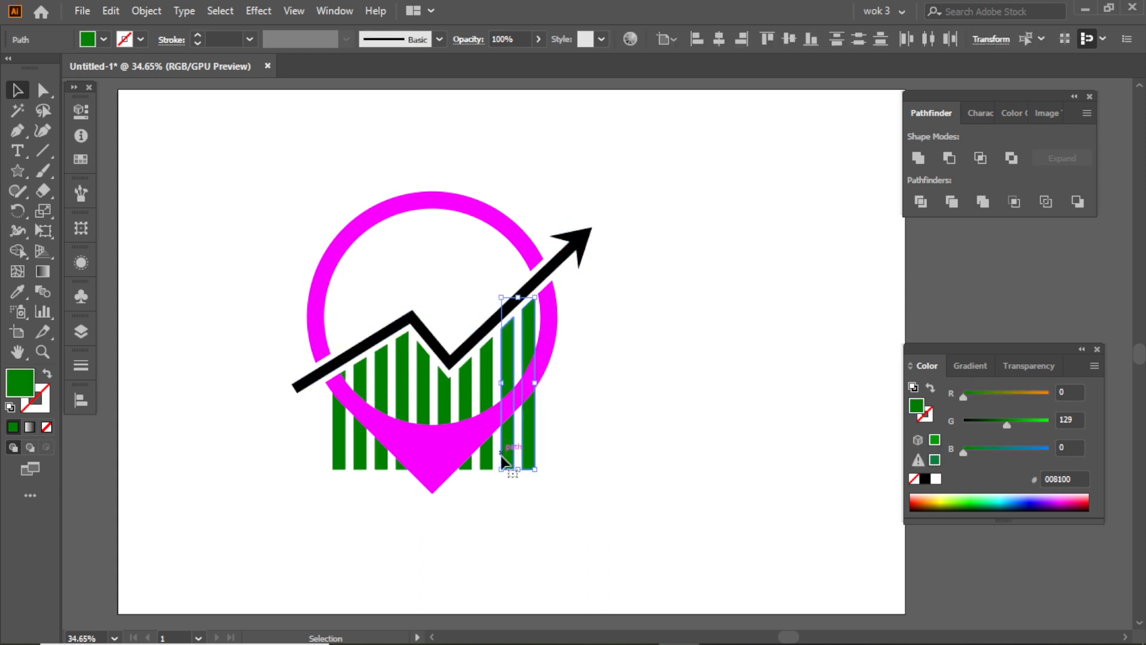
{"action": "left_click", "coordinate": [615, 474]}
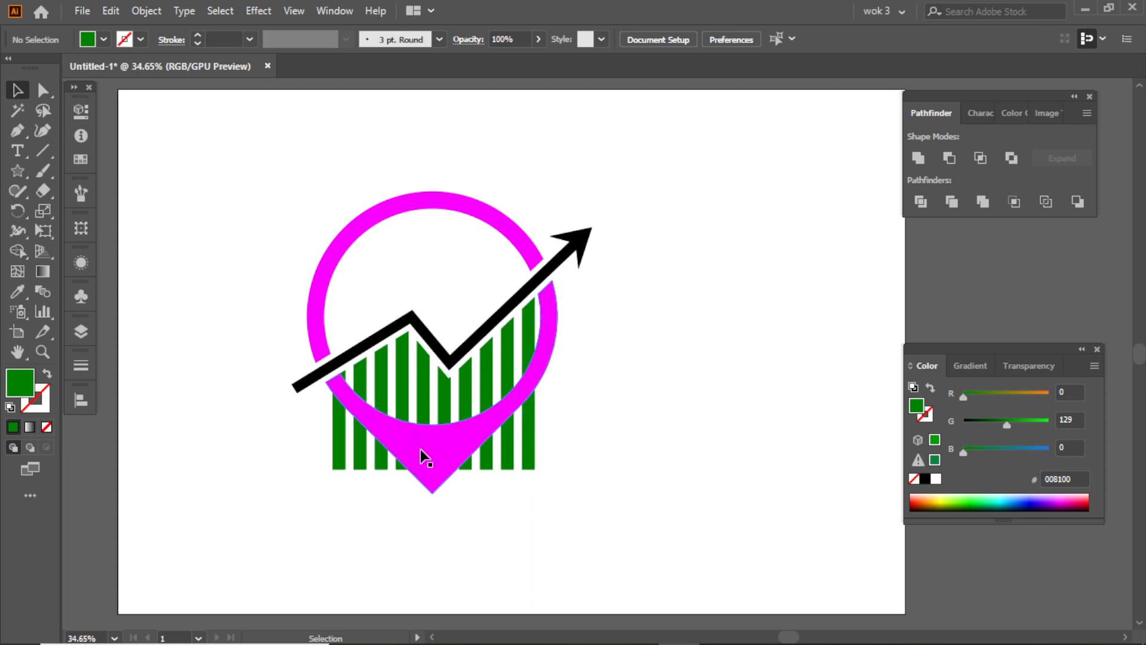
{"action": "left_click", "coordinate": [420, 449]}
{"action": "left_click", "coordinate": [603, 449]}
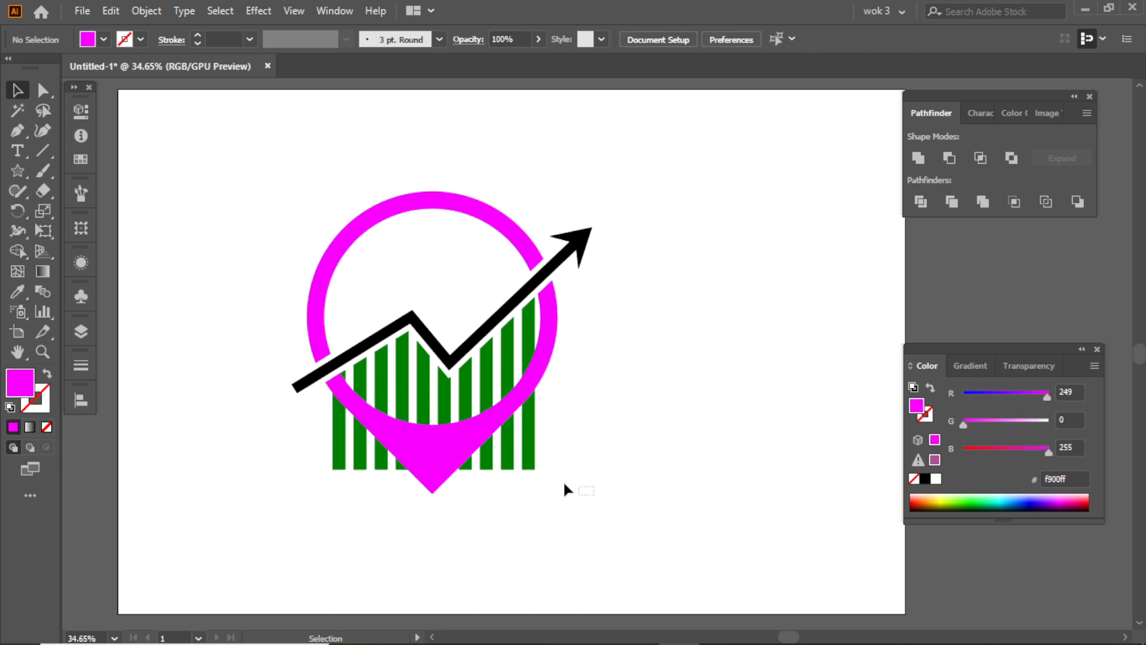
- Scale the whole logo up slightly and reposition it on the artboard
{"action": "left_click_drag", "start_coordinate": [503, 460], "coordinate": [504, 461]}
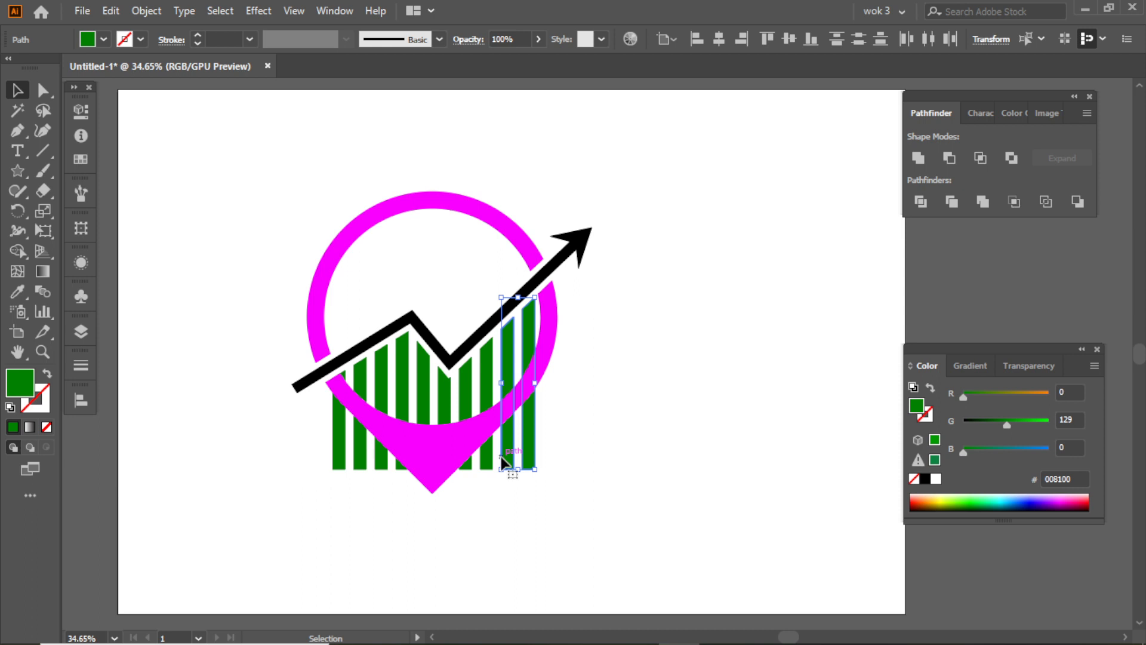
{"action": "left_click", "coordinate": [579, 404]}
{"action": "left_click", "coordinate": [544, 368]}
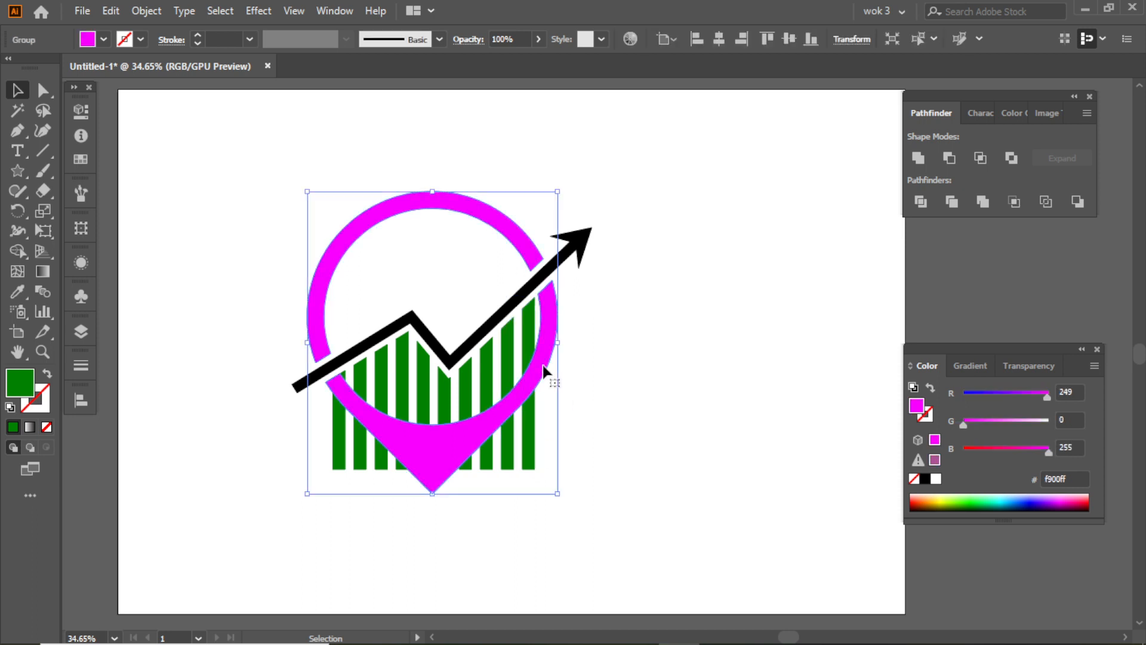
{"action": "left_click", "coordinate": [574, 348]}
{"action": "key", "text": "ctrl+a"}
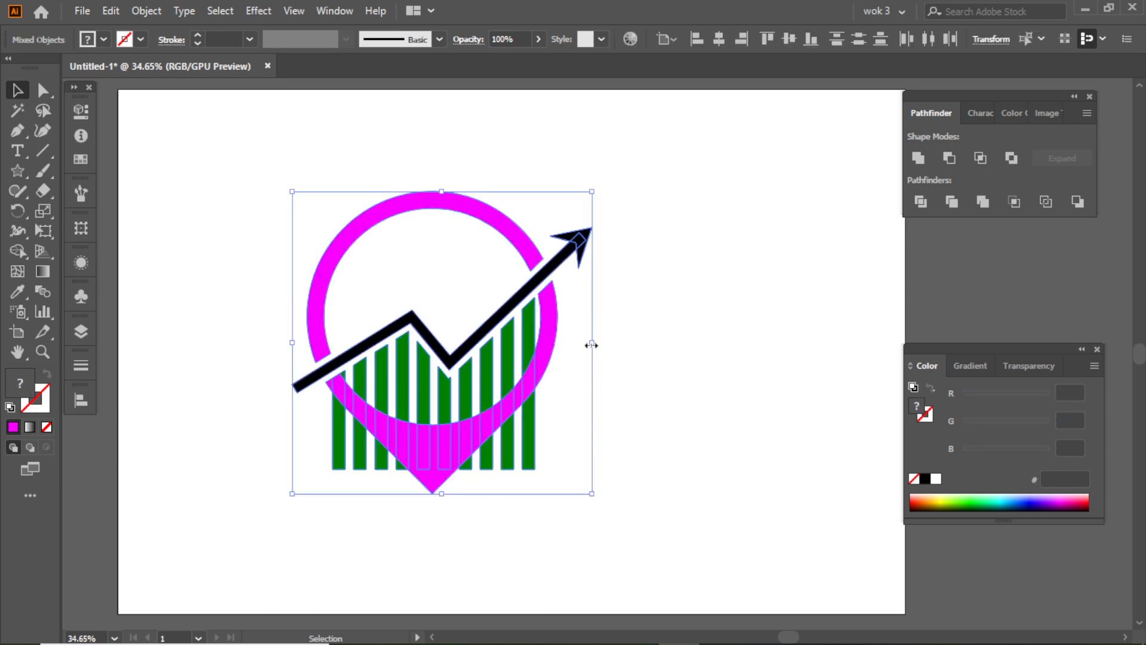
{"action": "left_click_drag", "start_coordinate": [592, 342], "coordinate": [624, 352]}
{"action": "left_click_drag", "start_coordinate": [568, 371], "coordinate": [548, 369]}
{"action": "left_click", "coordinate": [633, 357]}
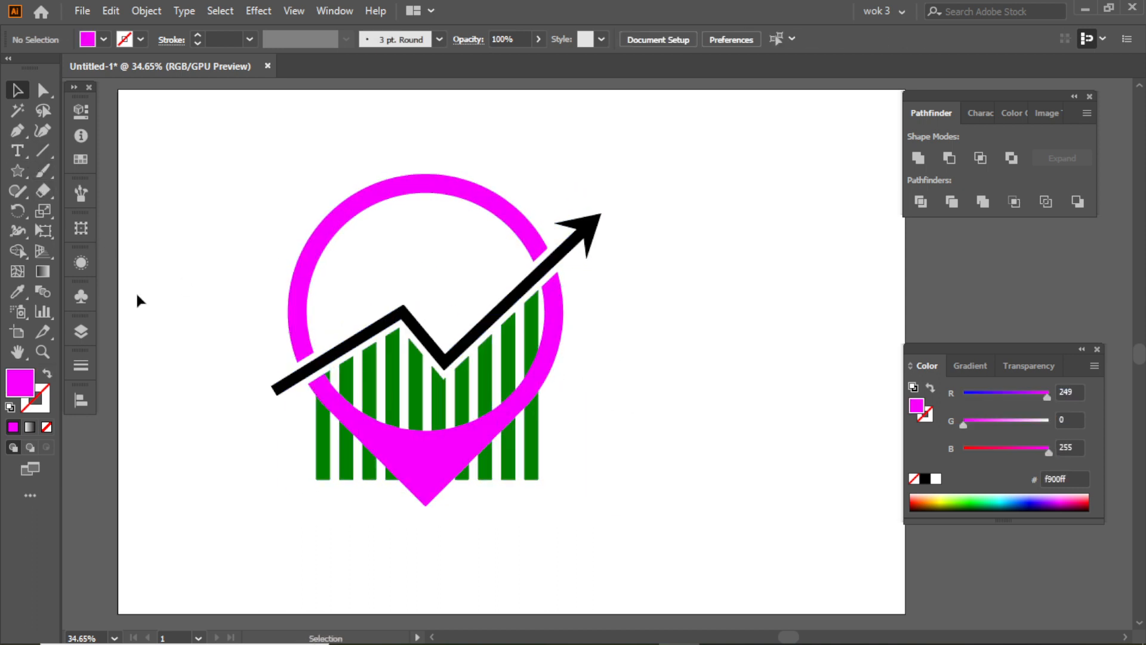
- Erase the part of the leftmost green bar that sticks out below the magenta pin
{"action": "left_click", "coordinate": [318, 451]}
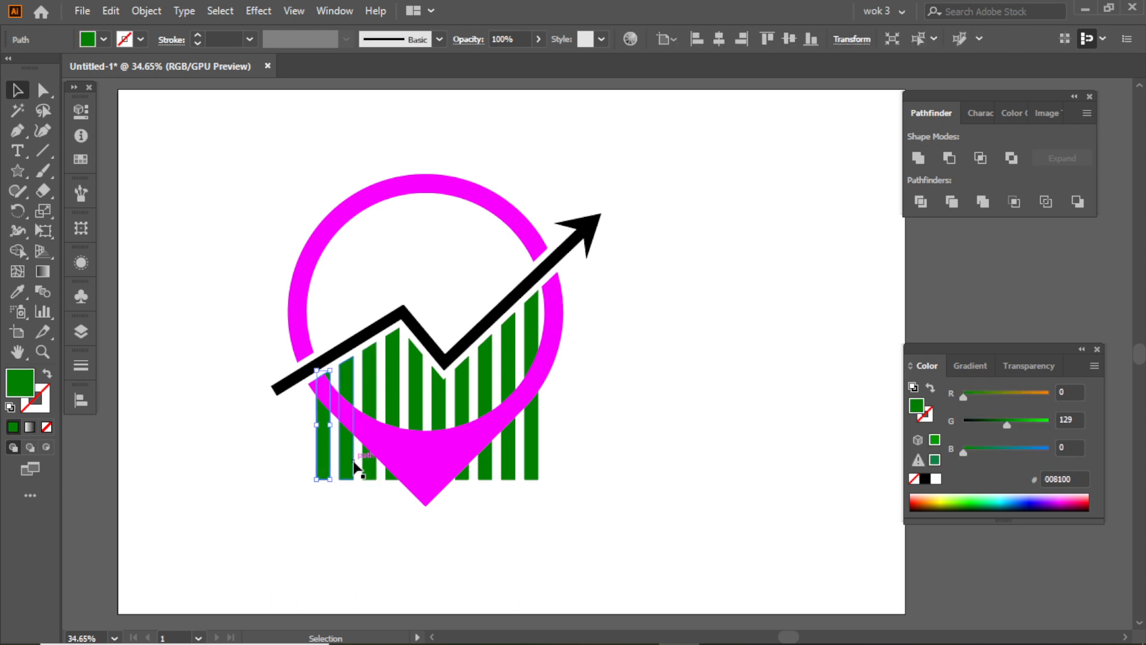
{"action": "left_click", "coordinate": [39, 193]}
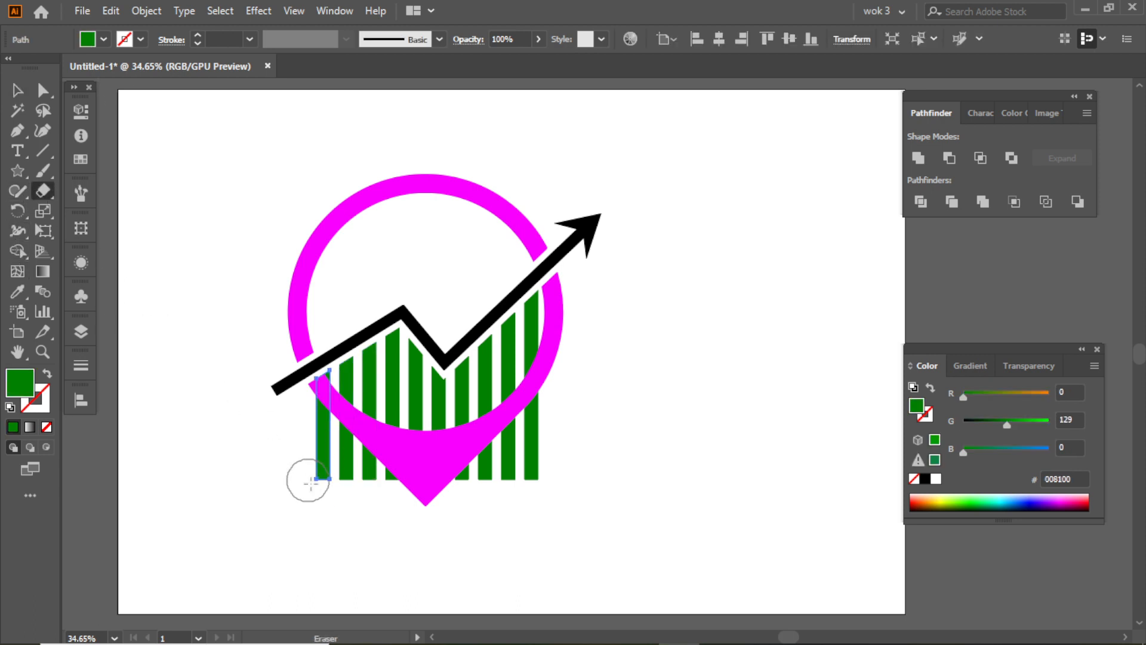
{"action": "left_click_drag", "start_coordinate": [316, 411], "coordinate": [317, 512]}
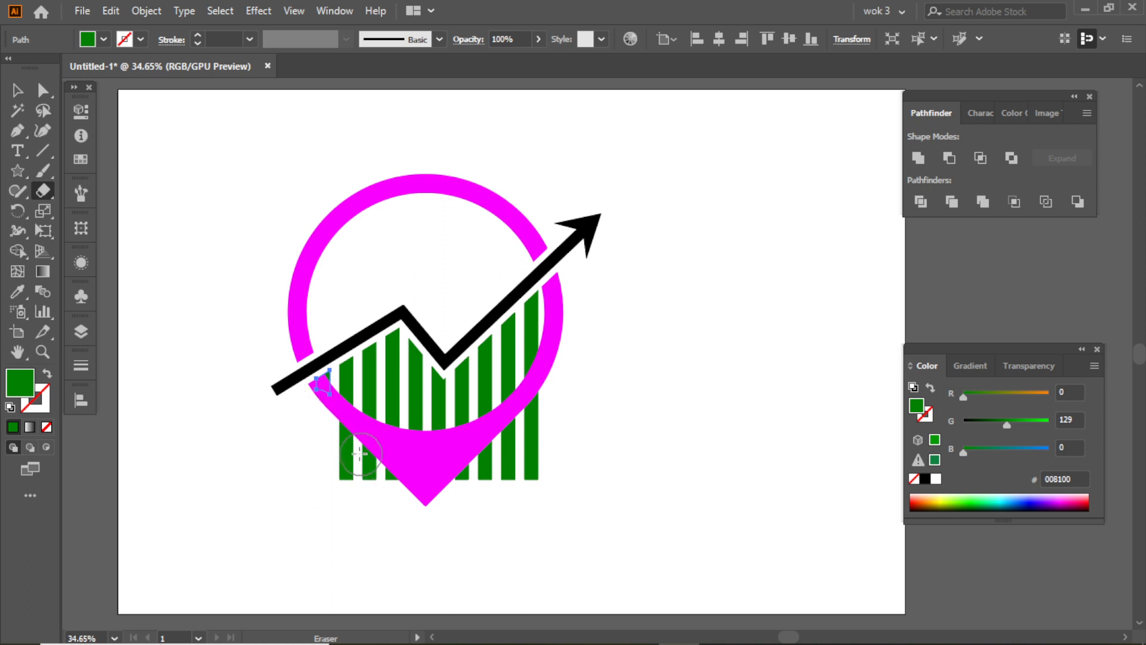
{"action": "left_click", "coordinate": [7, 91]}
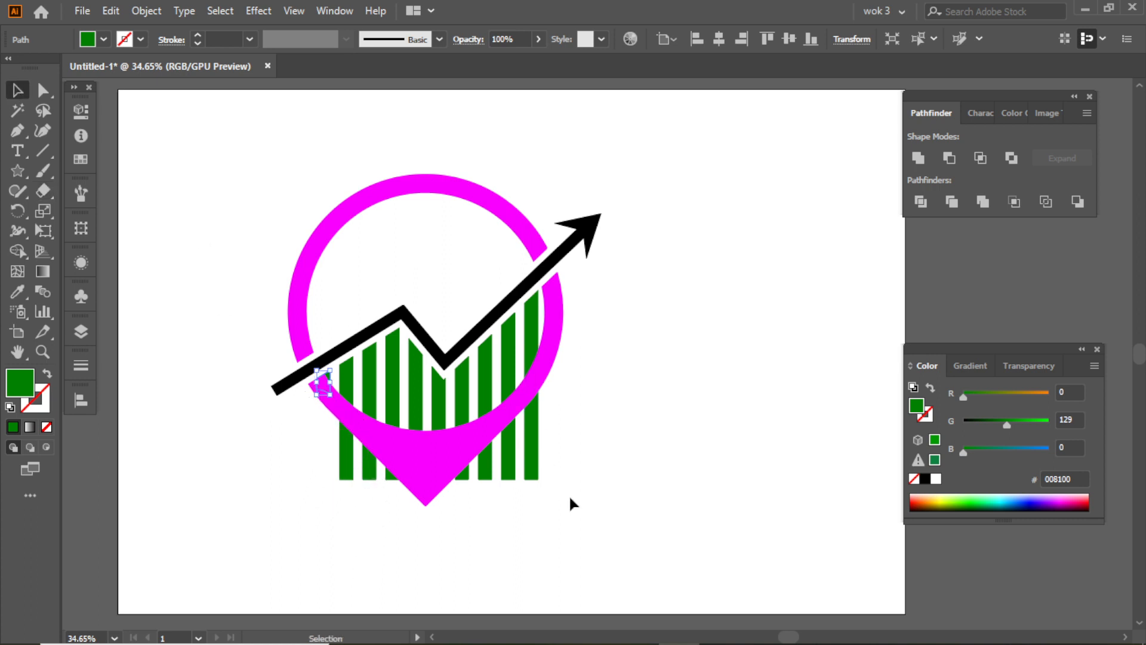
- Erase the lower ends of the remaining green bars where they extend past the pin's slanted sides
{"action": "key", "text": "ctrl+a"}
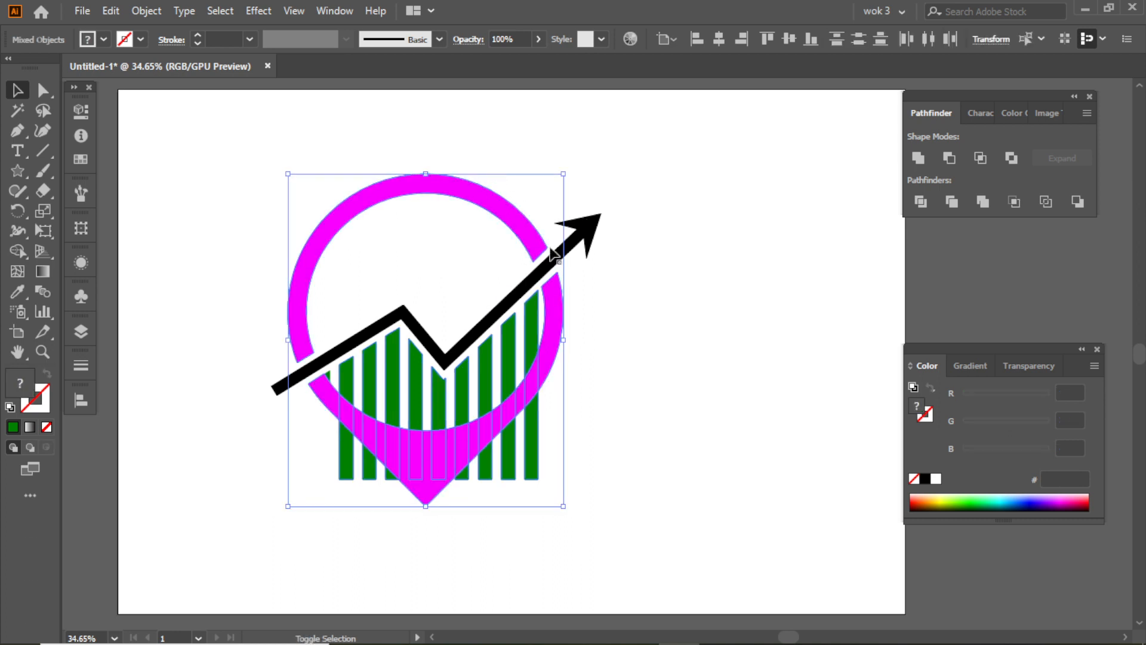
{"action": "left_click", "coordinate": [554, 289], "text": "shift"}
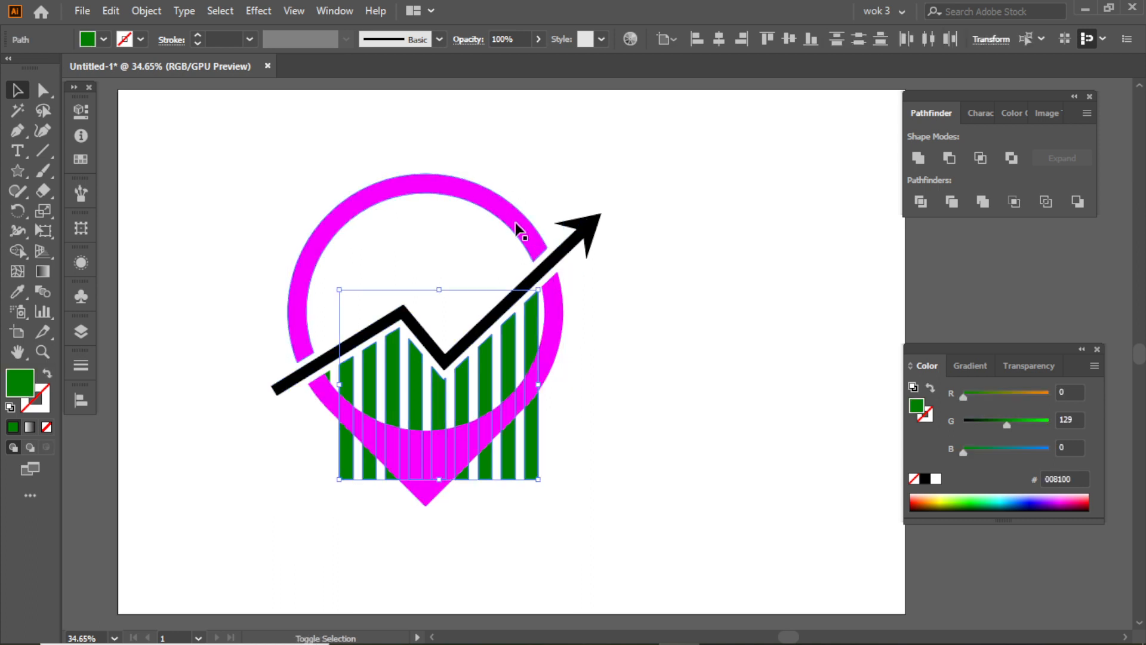
{"action": "left_click", "coordinate": [40, 194]}
{"action": "mouse_move", "coordinate": [328, 428]}
{"action": "left_mouse_down"}
{"action": "mouse_move", "coordinate": [420, 463]}
{"action": "mouse_move", "coordinate": [507, 439]}
{"action": "mouse_move", "coordinate": [546, 406]}
{"action": "mouse_move", "coordinate": [498, 448]}
{"action": "left_mouse_up"}
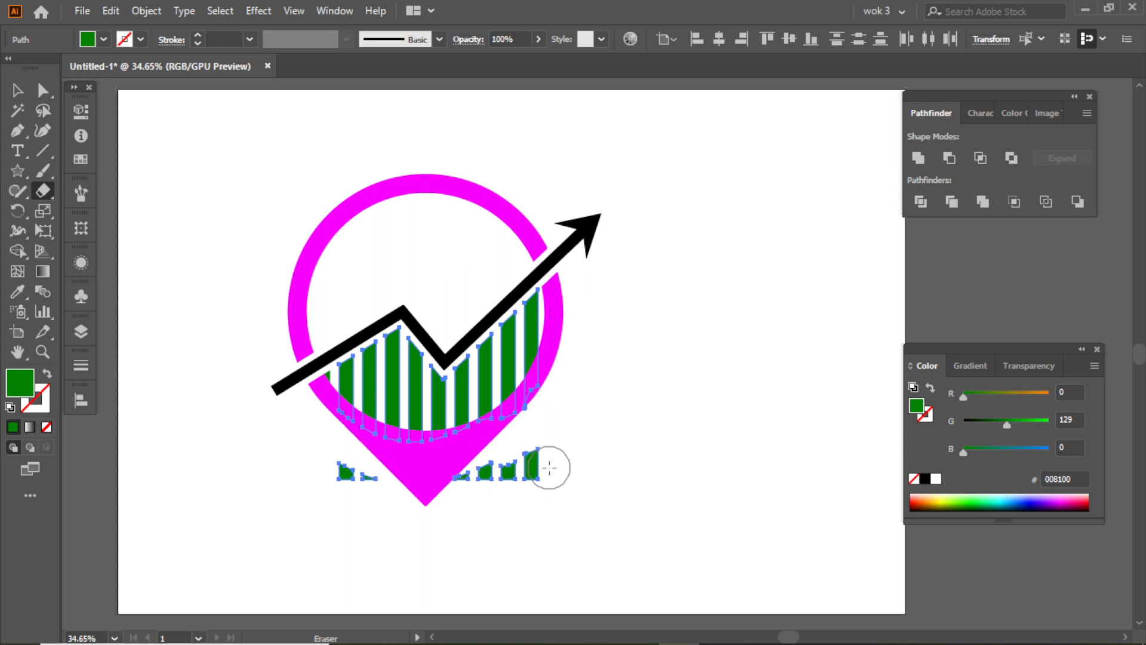
{"action": "mouse_move", "coordinate": [563, 466]}
{"action": "left_mouse_down"}
{"action": "mouse_move", "coordinate": [379, 491]}
{"action": "mouse_move", "coordinate": [263, 491]}
{"action": "left_mouse_up"}
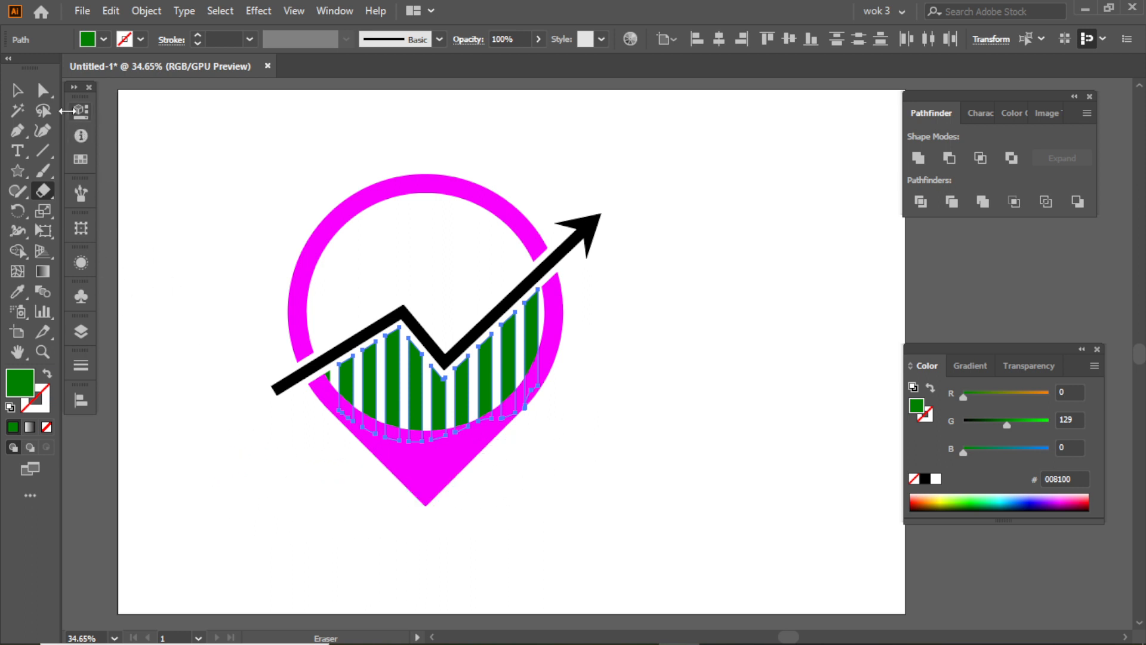
{"action": "left_click", "coordinate": [19, 93]}
- Trim the lower end of the rightmost green bar with a larger Eraser
{"action": "left_click", "coordinate": [234, 160]}
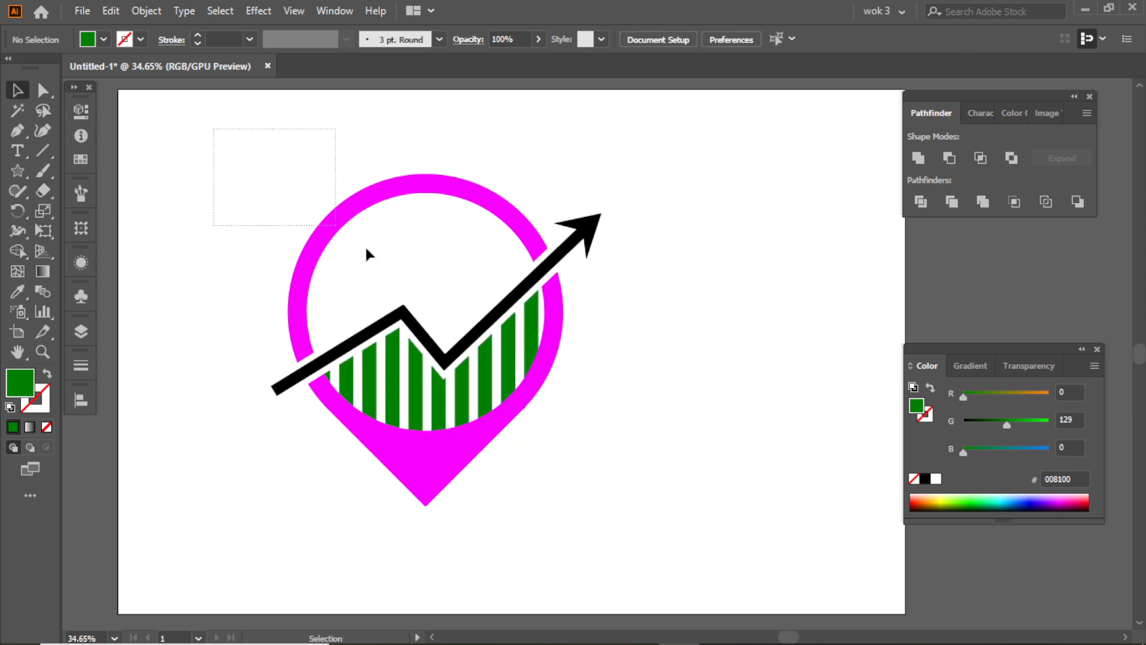
{"action": "left_click_drag", "start_coordinate": [655, 485], "coordinate": [654, 486]}
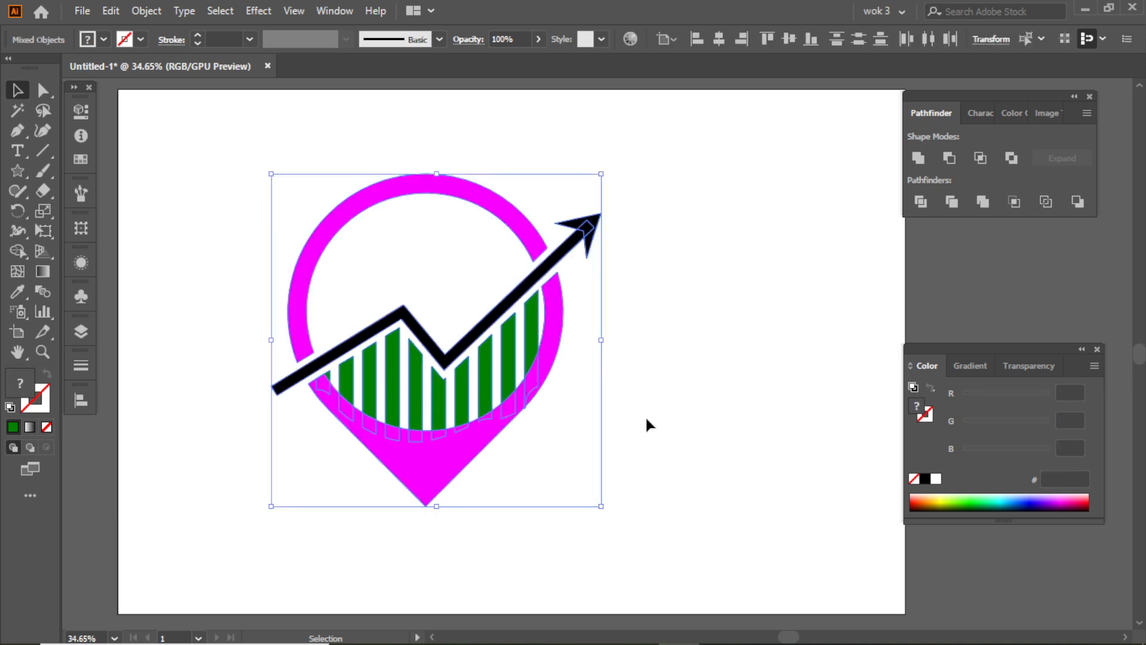
{"action": "left_click", "coordinate": [647, 416]}
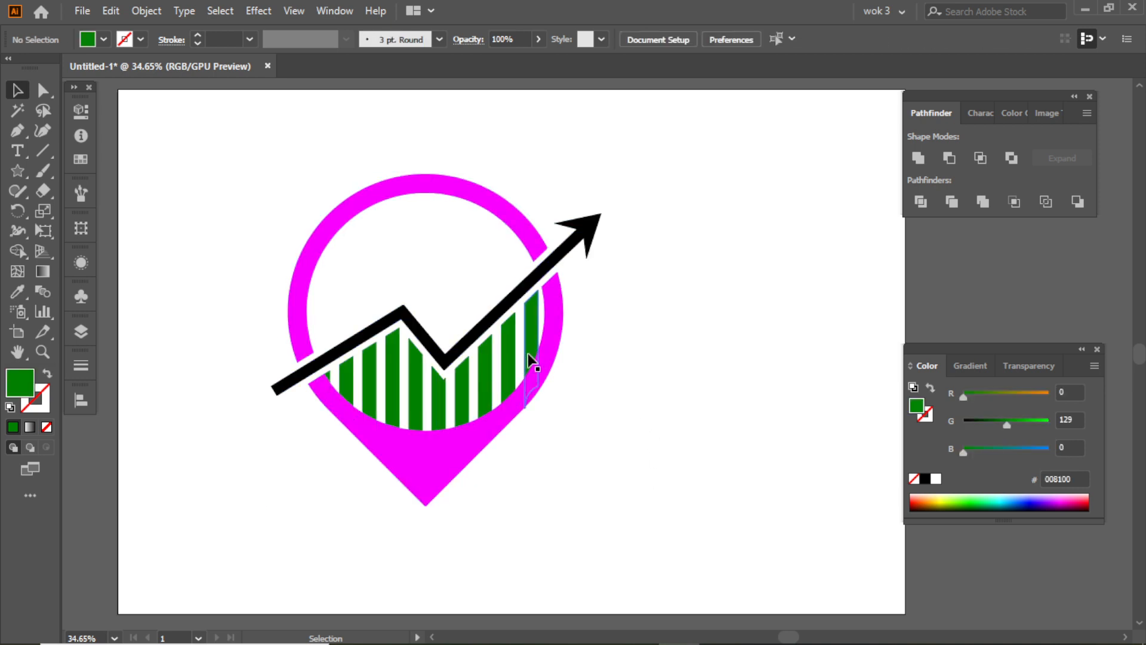
{"action": "left_click", "coordinate": [527, 354]}
{"action": "left_click", "coordinate": [43, 190]}
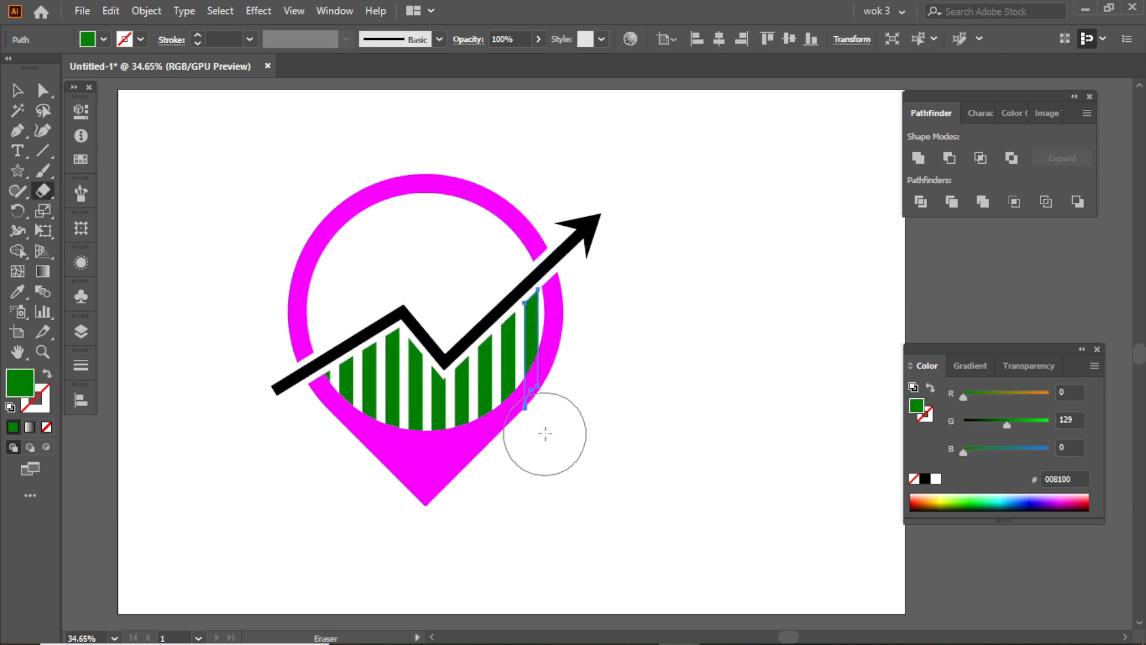
{"action": "key", "text": "v"}
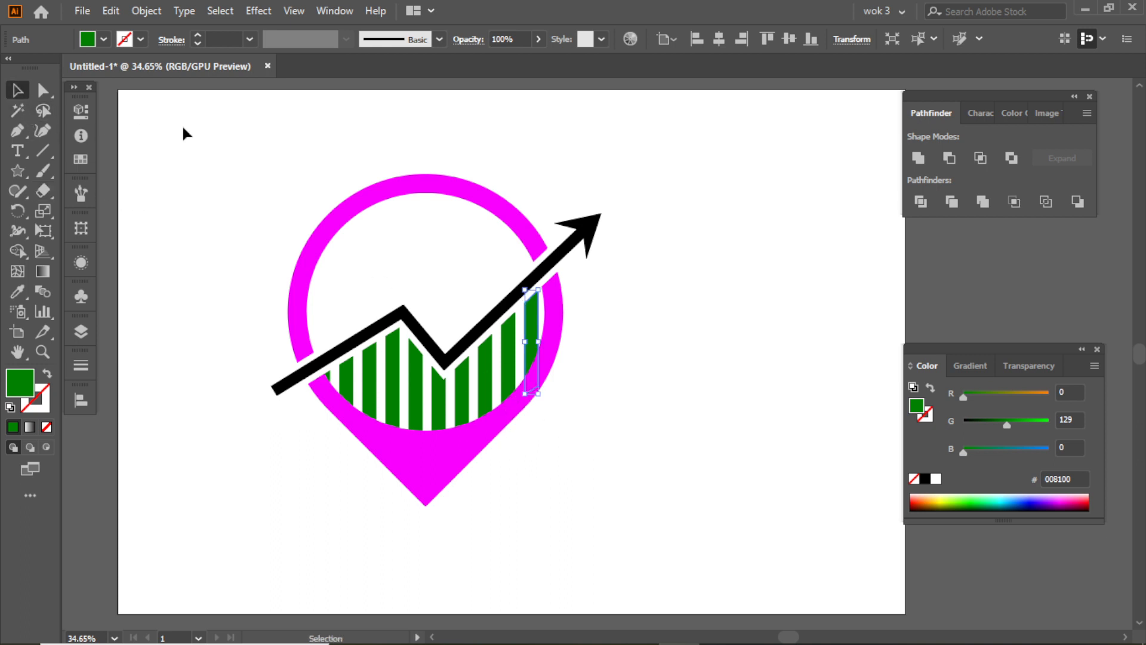
- Place a copy of the black arrowhead at the trend line's lower-left end as the arrow's tail
{"action": "left_click", "coordinate": [185, 132]}
{"action": "left_click_drag", "start_coordinate": [587, 234], "coordinate": [302, 412], "text": "alt"}
{"action": "left_click", "coordinate": [264, 402]}
{"action": "left_click", "coordinate": [292, 427]}
{"action": "left_click", "coordinate": [280, 394]}
{"action": "left_click", "coordinate": [306, 436]}
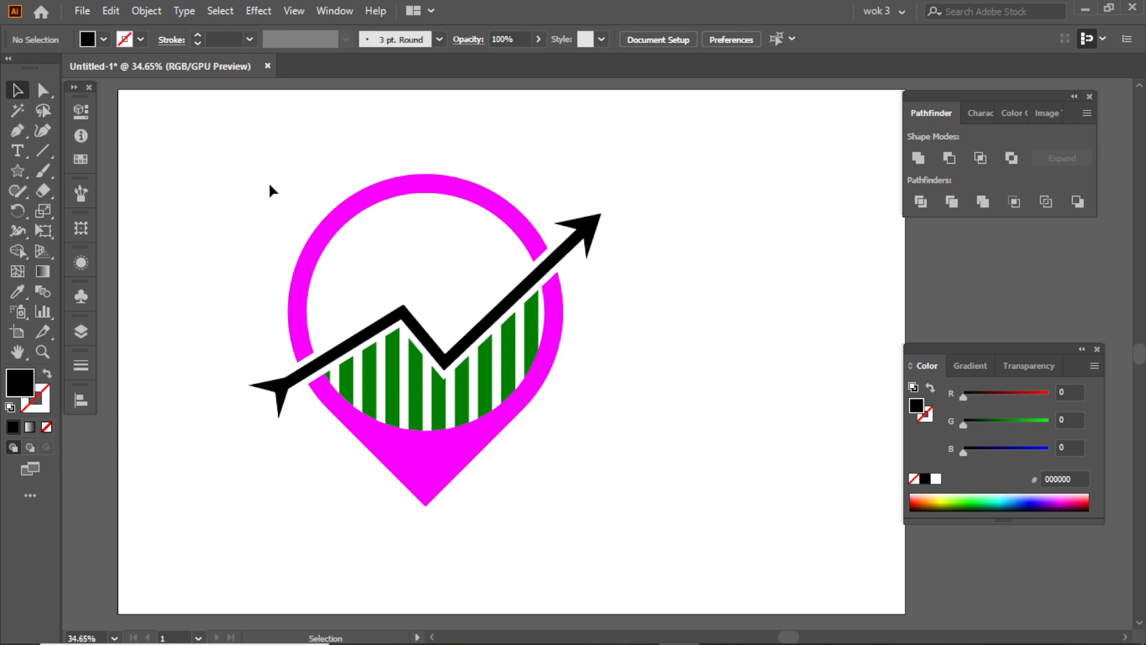
{"action": "key", "text": "ctrl+a"}
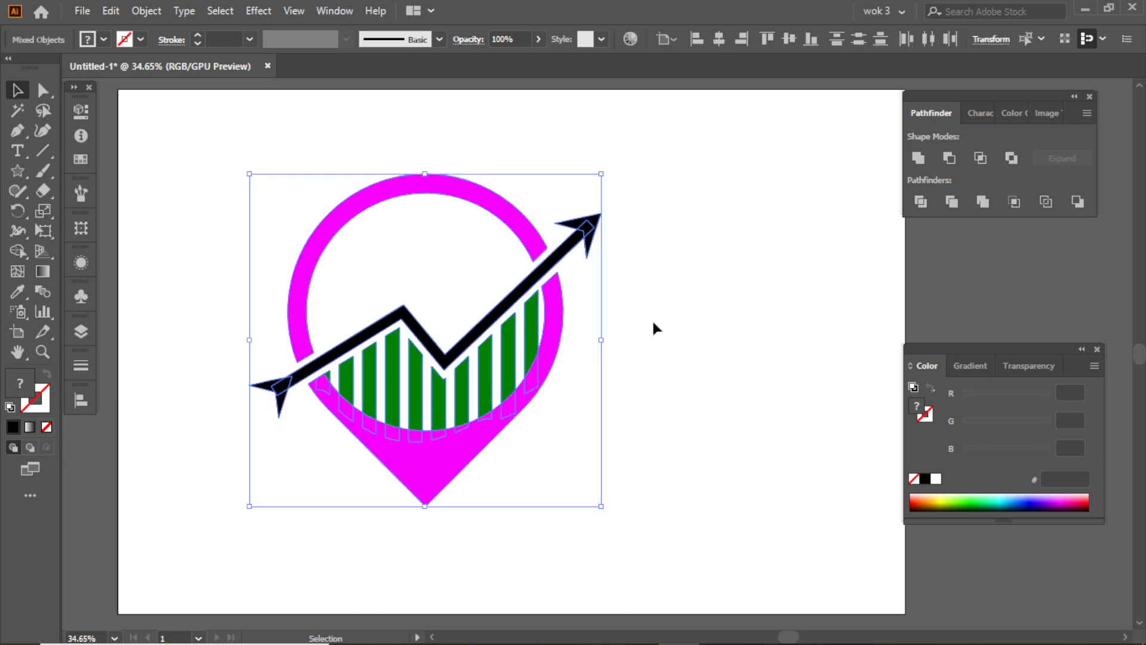
{"action": "left_click", "coordinate": [652, 319]}
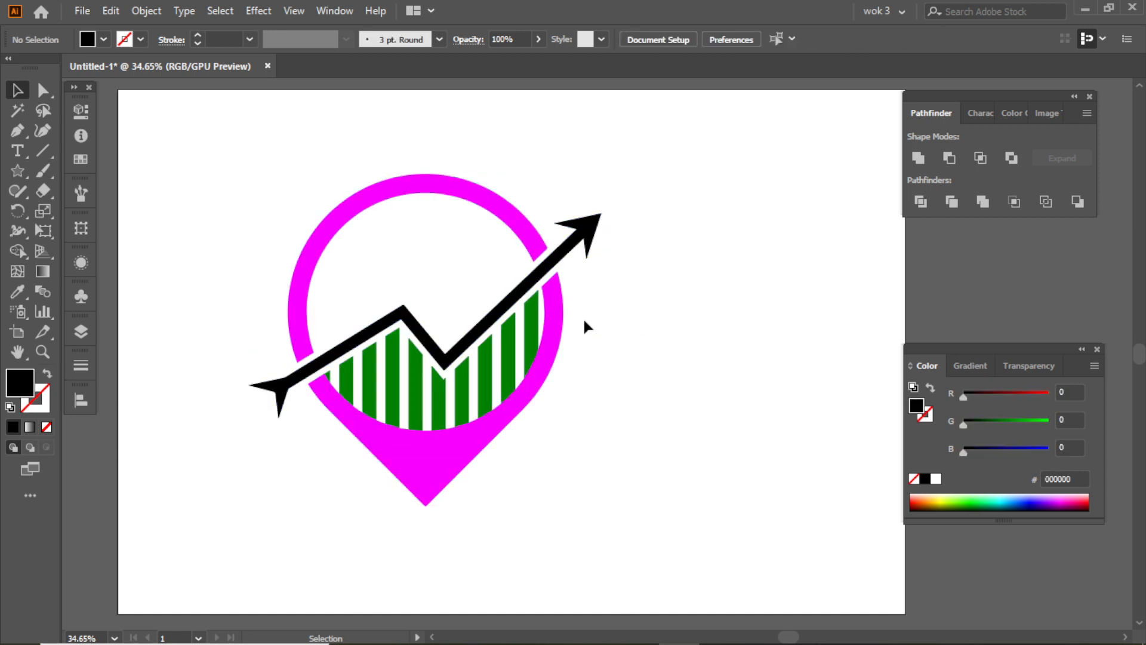
- Select all the green bars with the Magic Wand and recolor them with the ring's magenta using the Eyedropper
{"action": "left_click", "coordinate": [421, 319]}
{"action": "left_click_drag", "start_coordinate": [442, 199], "coordinate": [448, 231]}
{"action": "left_click", "coordinate": [437, 379]}
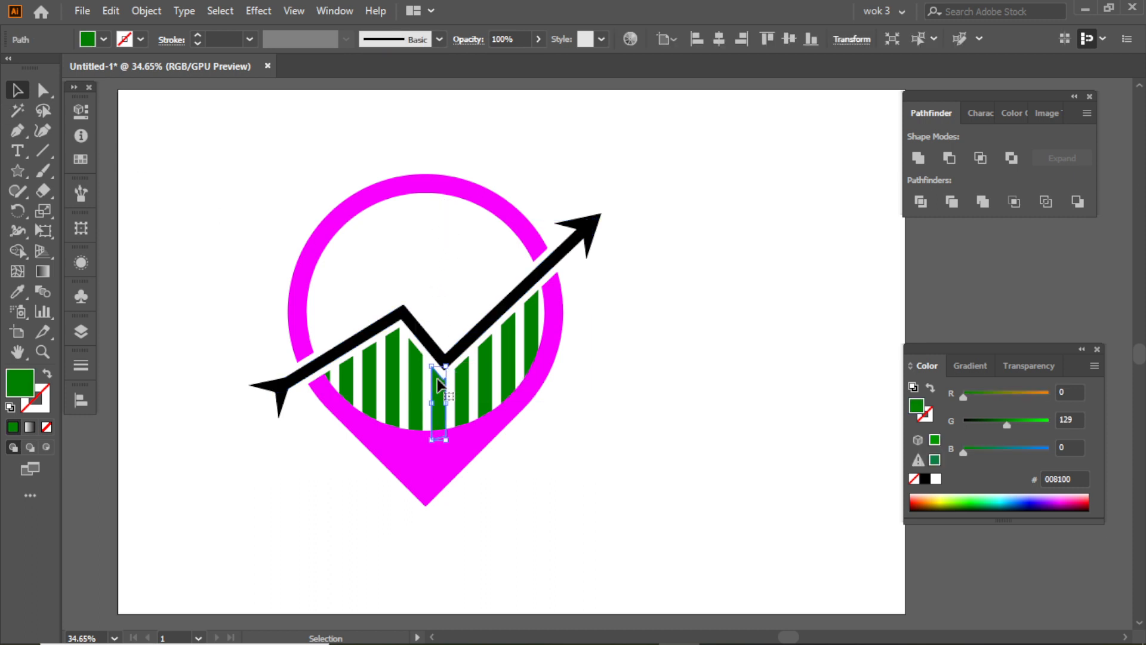
{"action": "left_click", "coordinate": [18, 110]}
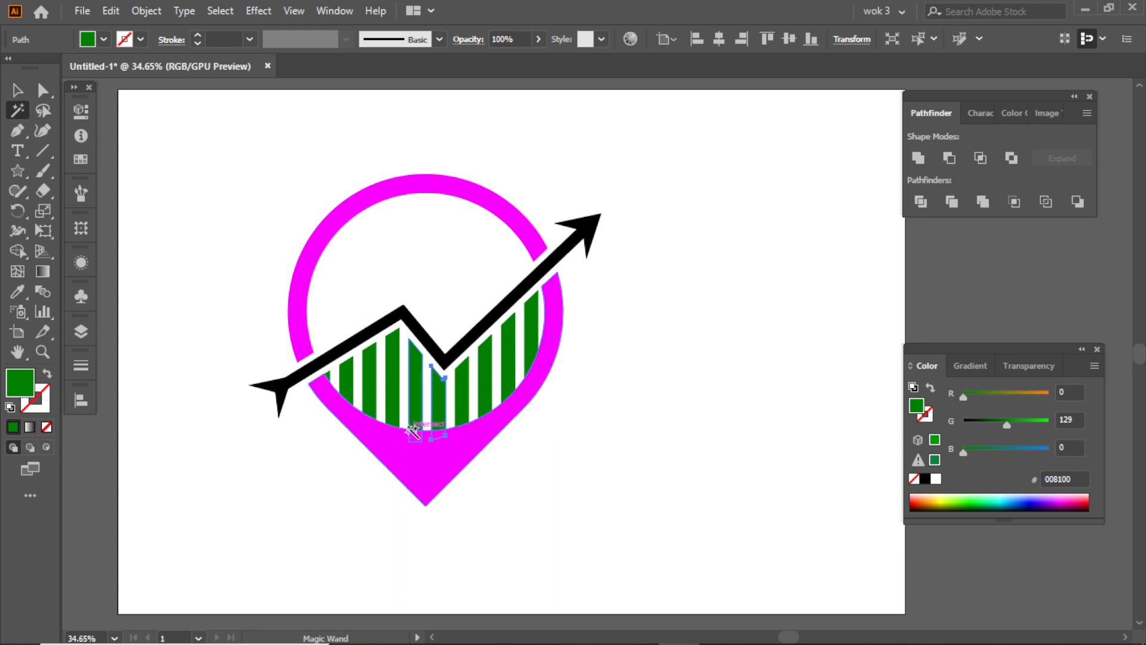
{"action": "left_click", "coordinate": [391, 383]}
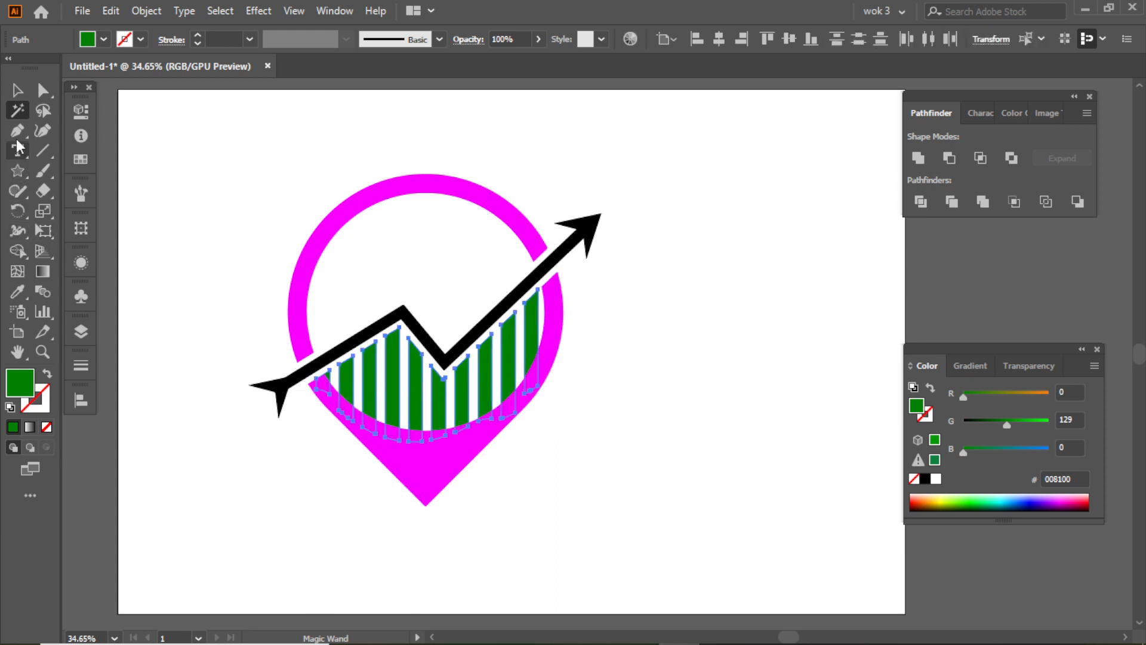
{"action": "left_click", "coordinate": [16, 292]}
{"action": "left_click", "coordinate": [305, 310]}
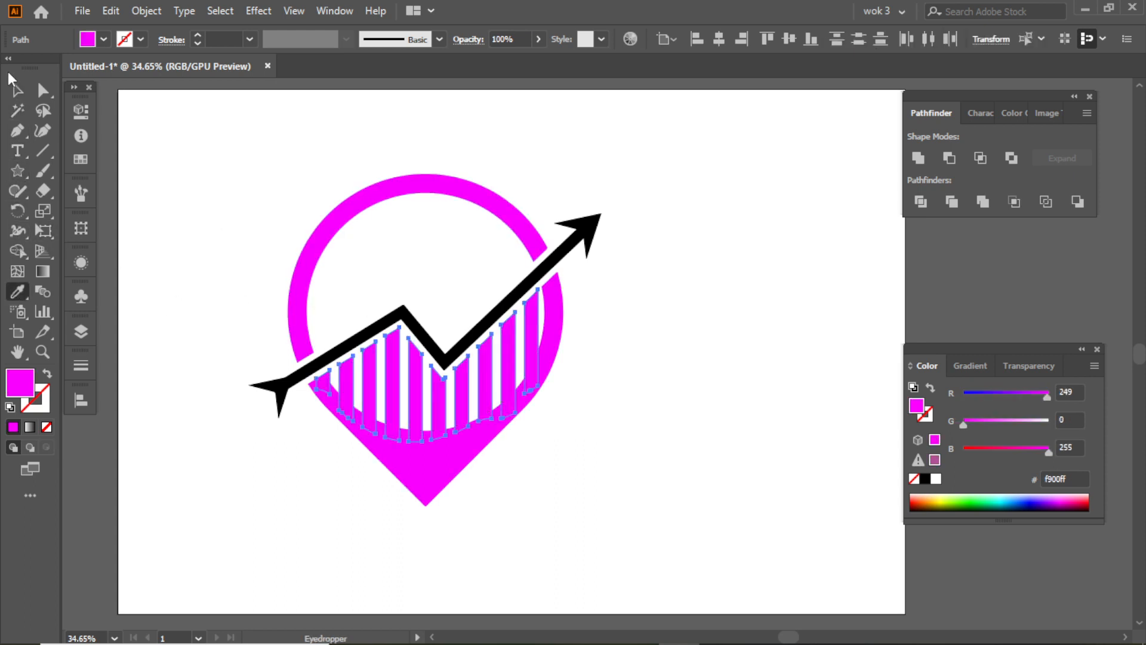
- Select the black trend line with its arrowhead and tail and recolor them with the ring's magenta
{"action": "left_click", "coordinate": [17, 110]}
{"action": "left_click", "coordinate": [394, 318]}
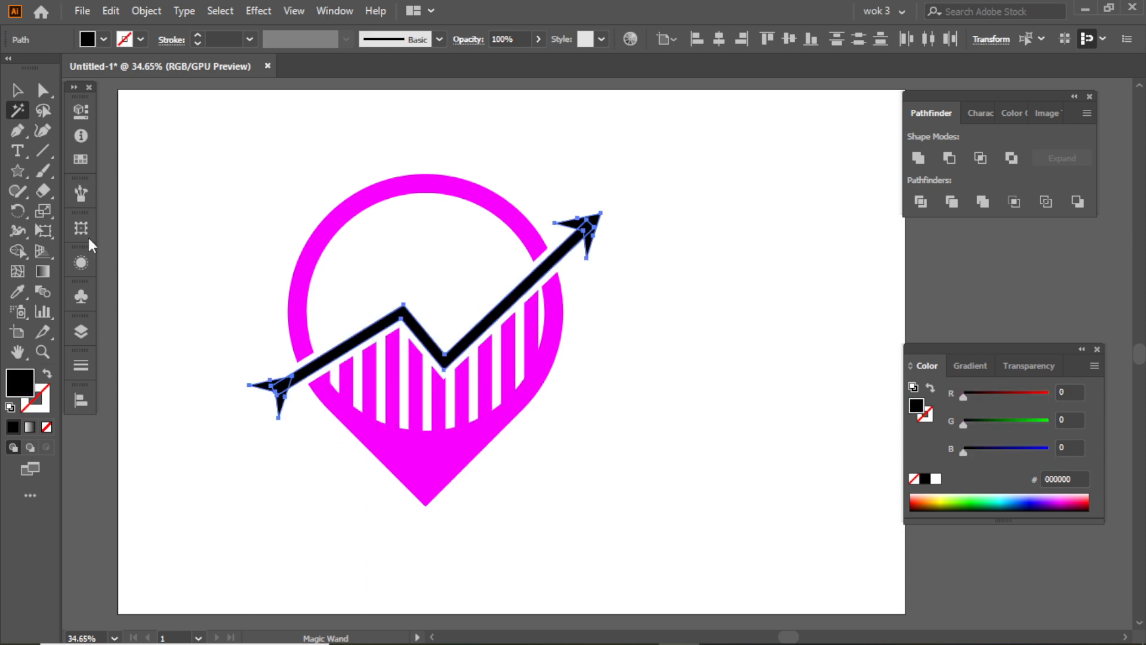
{"action": "left_click", "coordinate": [20, 292]}
{"action": "left_click", "coordinate": [308, 257]}
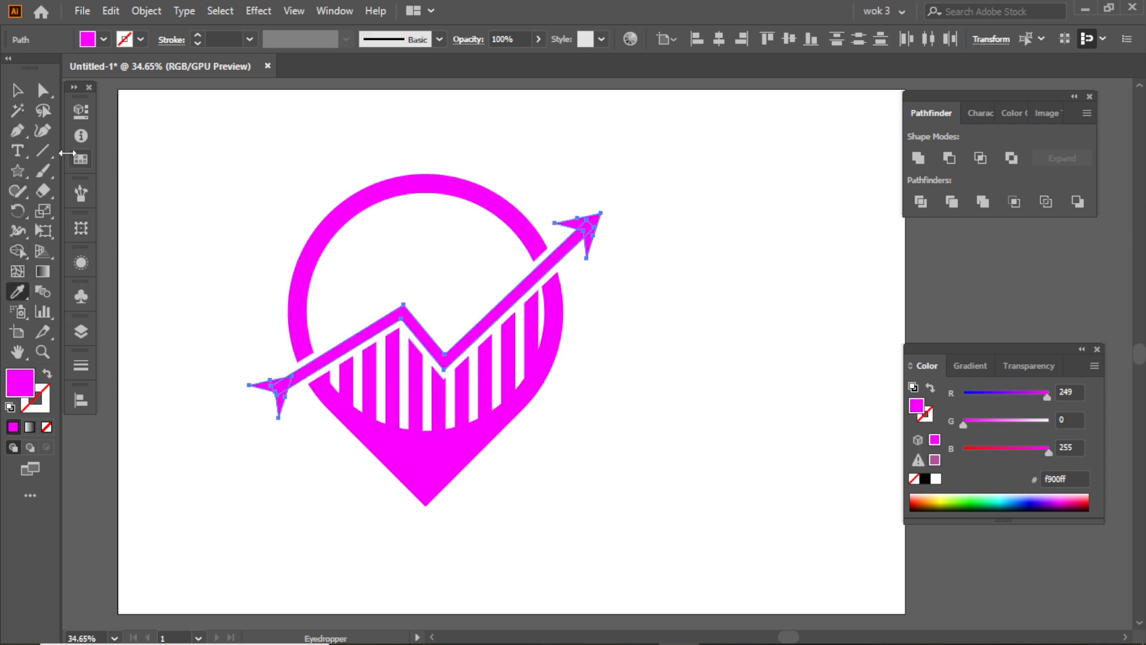
- Select all the magenta shapes, group them and position the group near the middle of the artboard
{"action": "left_click", "coordinate": [22, 117]}
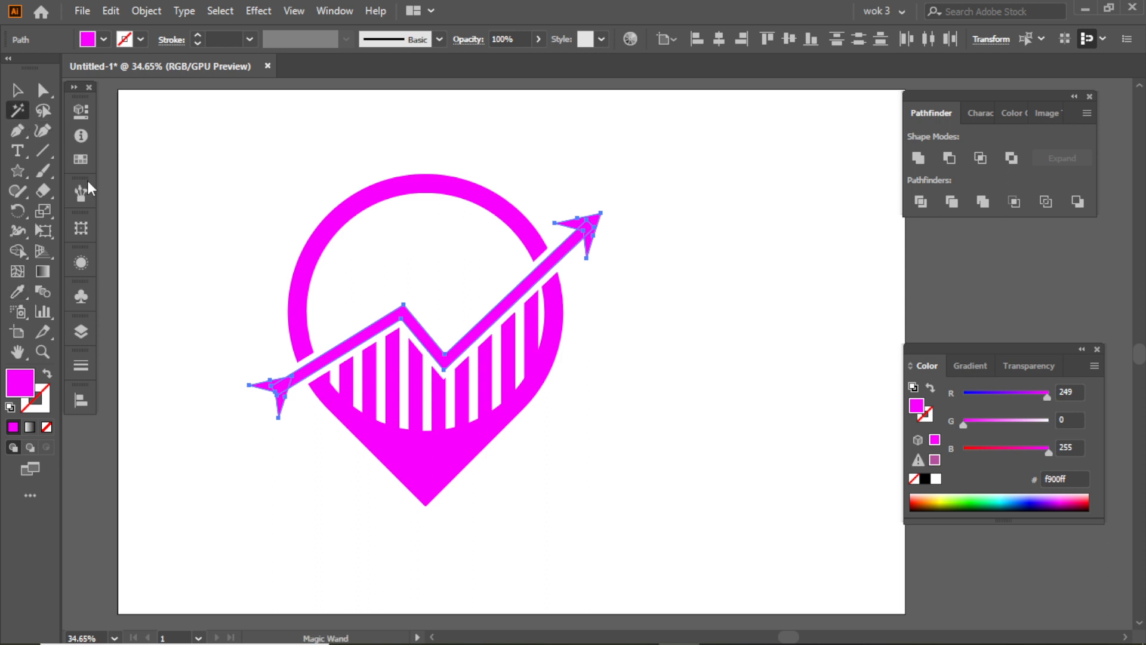
{"action": "left_click", "coordinate": [367, 426]}
{"action": "key", "text": "v"}
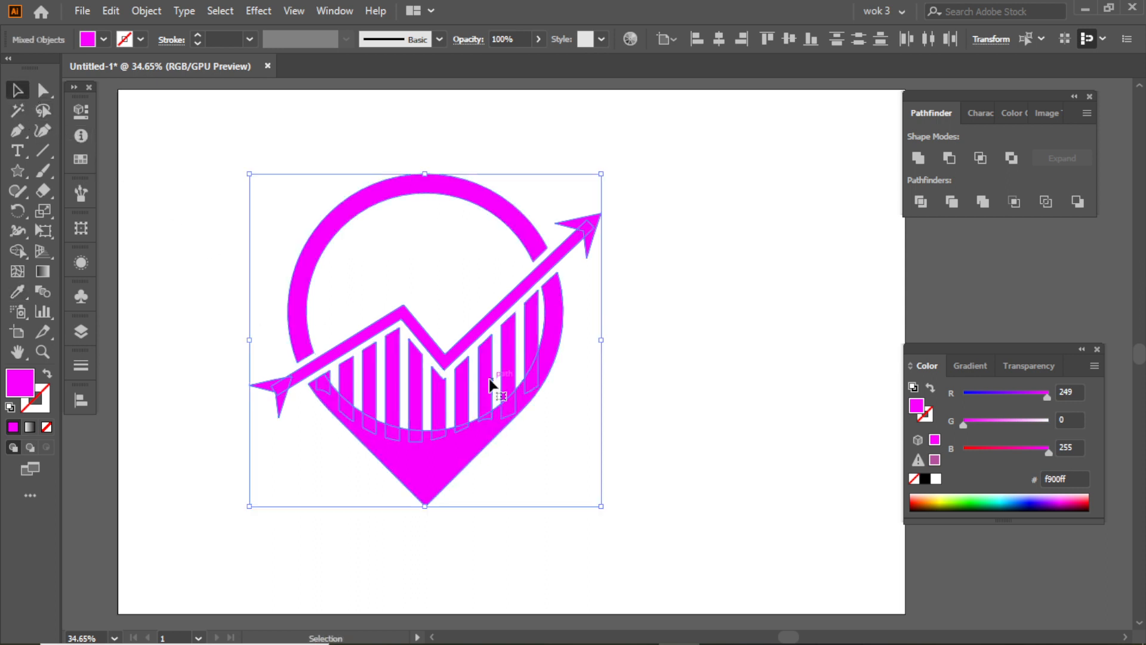
{"action": "left_click_drag", "start_coordinate": [488, 380], "coordinate": [932, 329]}
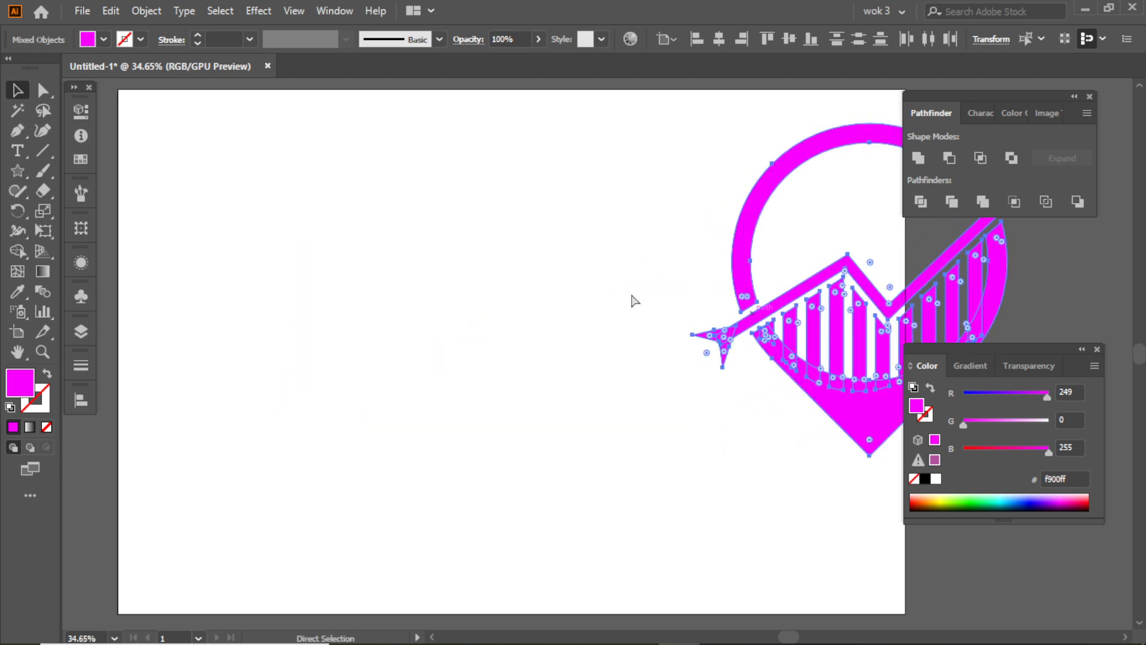
{"action": "key", "text": "ctrl+g"}
{"action": "left_click", "coordinate": [651, 534]}
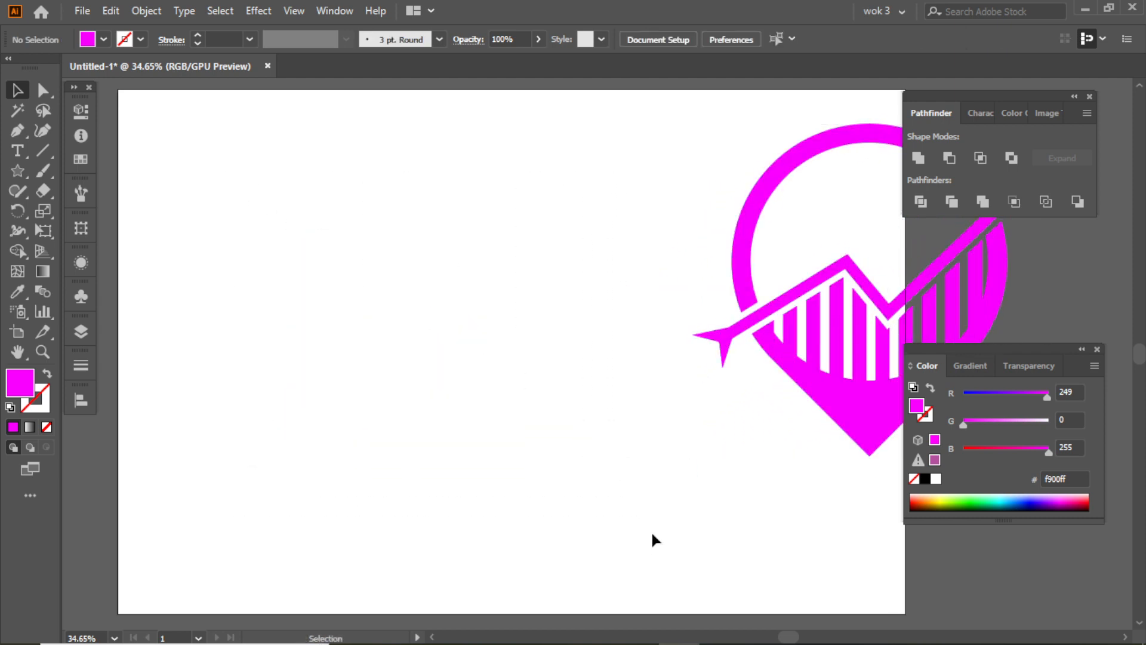
{"action": "left_click_drag", "start_coordinate": [823, 388], "coordinate": [434, 425]}
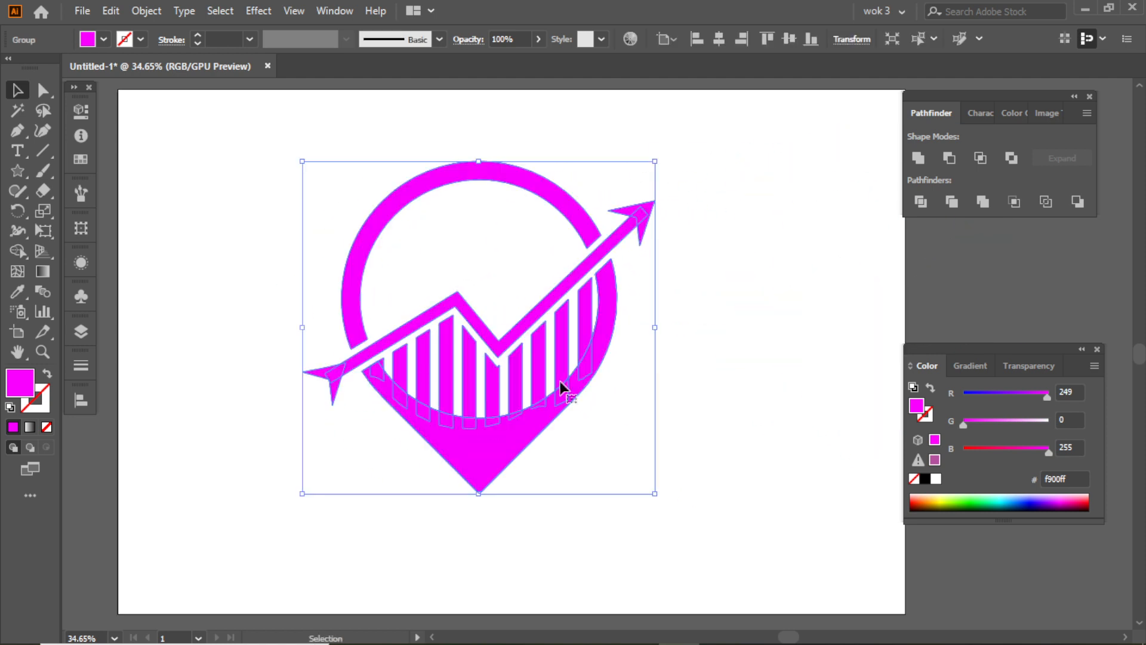
- Unite the grouped logo shapes and change their fill color to blue 0077ff
{"action": "left_click", "coordinate": [918, 159]}
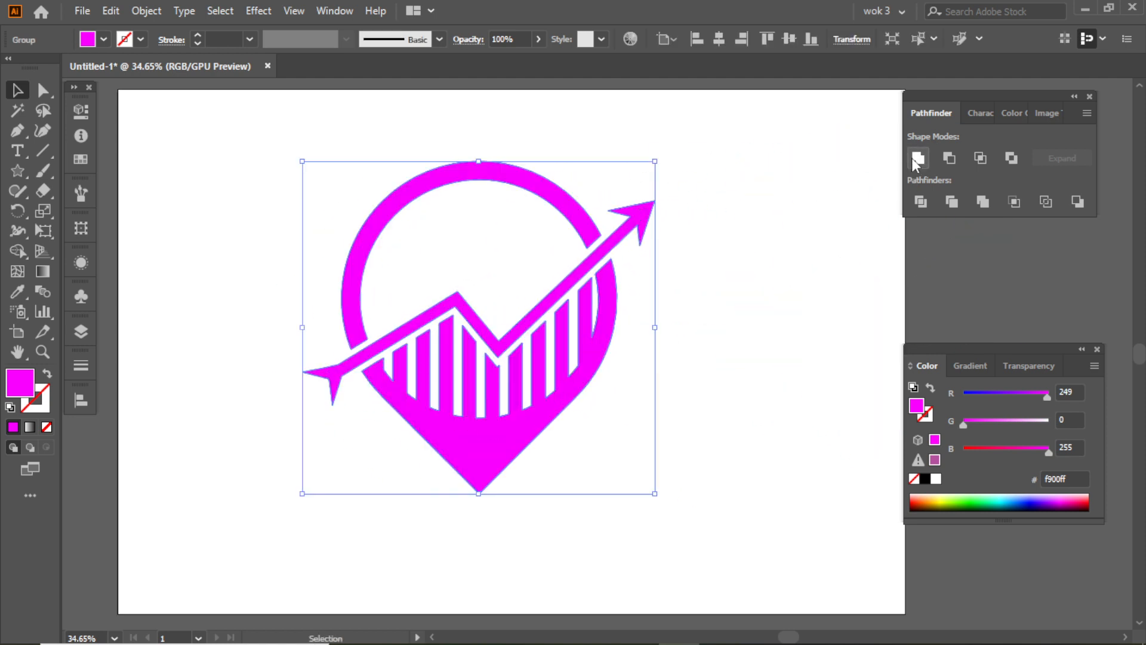
{"action": "left_click", "coordinate": [1005, 421]}
{"action": "left_click", "coordinate": [800, 383]}
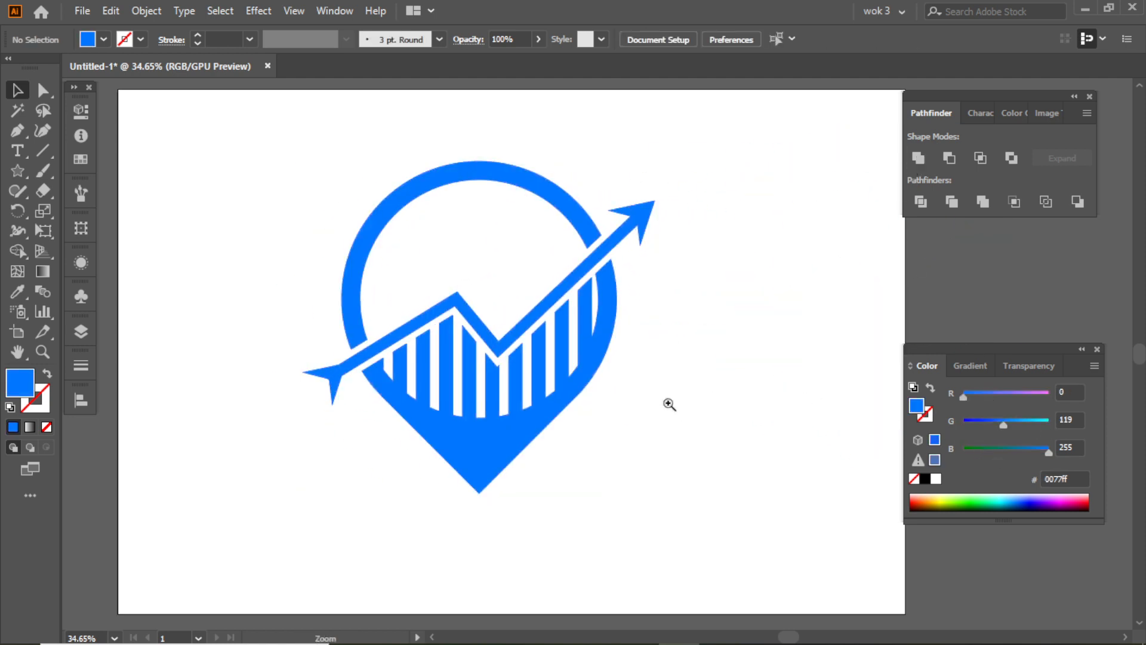
- Place the blue text "FINANCIAL" with "BUSSINESS TAGLINE" beneath it, below the pin logo
{"action": "left_click_drag", "start_coordinate": [684, 408], "coordinate": [678, 410]}
{"action": "left_click_drag", "start_coordinate": [677, 410], "coordinate": [628, 335]}
{"action": "left_click_drag", "start_coordinate": [486, 628], "coordinate": [508, 425]}
{"action": "left_click", "coordinate": [611, 343]}
{"action": "left_click_drag", "start_coordinate": [612, 341], "coordinate": [611, 405]}
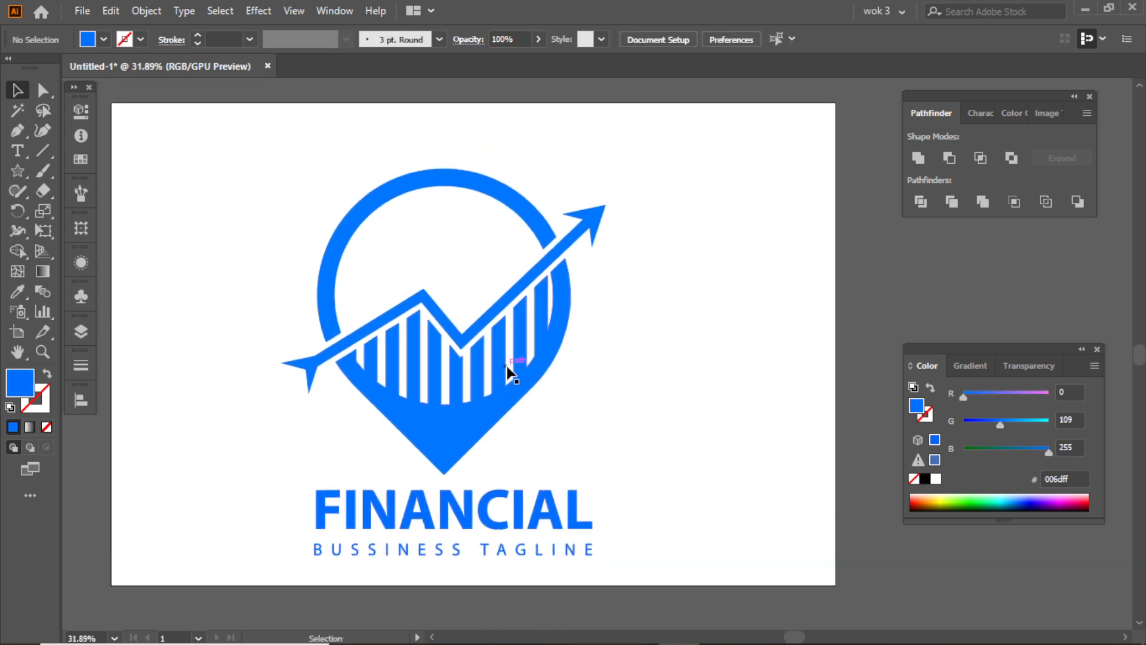
- Scale the pin logo down and arrange it beside the FINANCIAL text as a horizontal layout, then select both
{"action": "left_click", "coordinate": [503, 370]}
{"action": "left_click_drag", "start_coordinate": [606, 362], "coordinate": [507, 362]}
{"action": "left_click_drag", "start_coordinate": [440, 394], "coordinate": [460, 371]}
{"action": "left_click", "coordinate": [382, 317]}
{"action": "left_click_drag", "start_coordinate": [380, 320], "coordinate": [401, 320]}
{"action": "left_click", "coordinate": [474, 375]}
{"action": "left_click_drag", "start_coordinate": [564, 307], "coordinate": [496, 308]}
{"action": "left_click_drag", "start_coordinate": [451, 348], "coordinate": [246, 537]}
{"action": "left_click", "coordinate": [568, 397]}
{"action": "left_click_drag", "start_coordinate": [220, 418], "coordinate": [649, 508]}
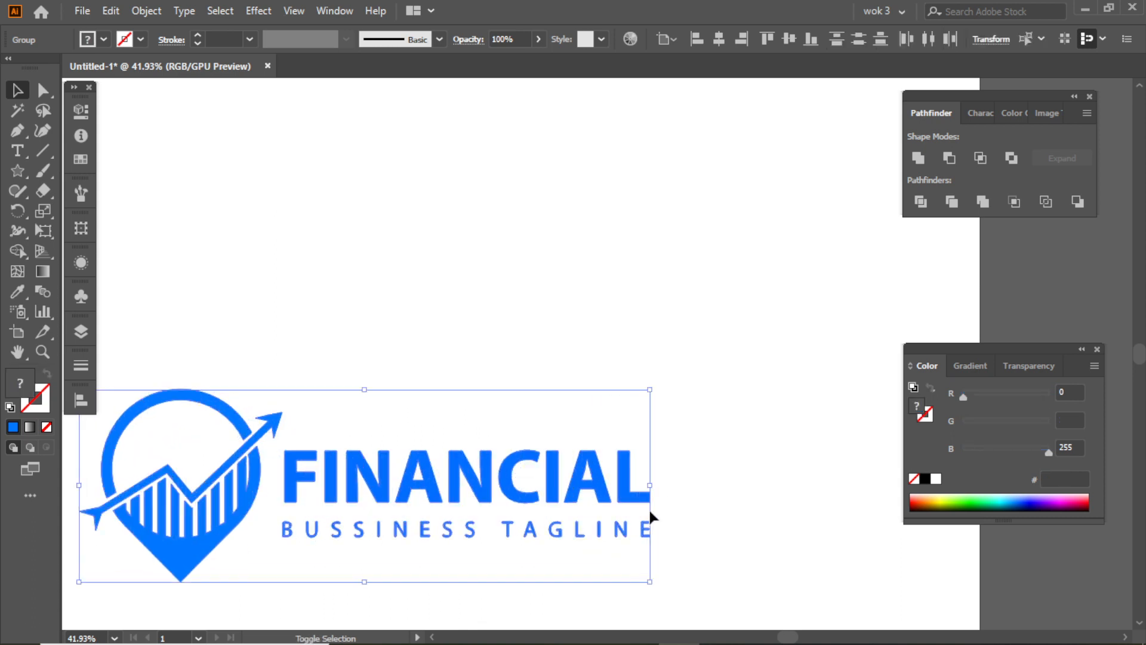